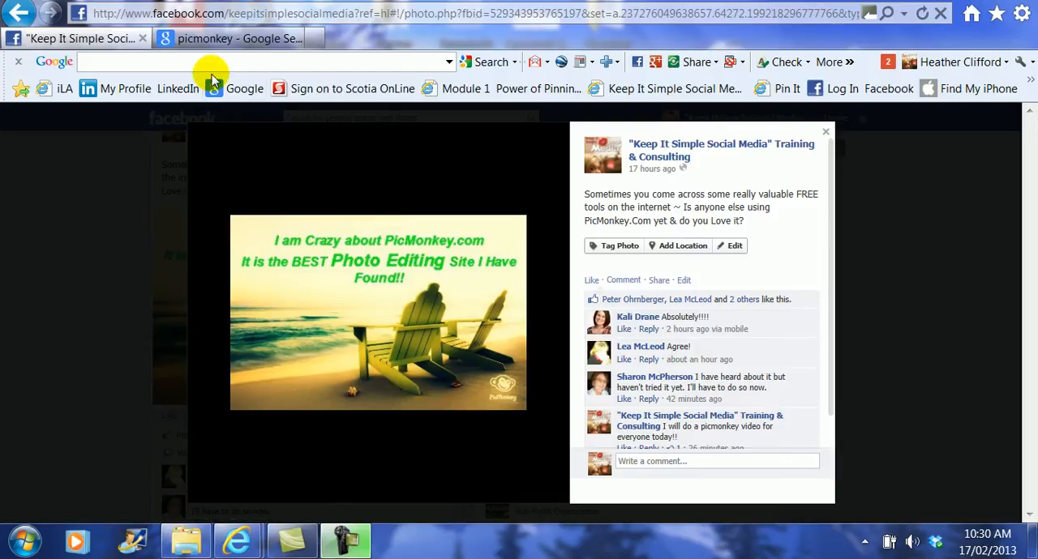
# Step: Open the PicMonkey photo editor site from the Google search results
pyautogui.click(228, 45)
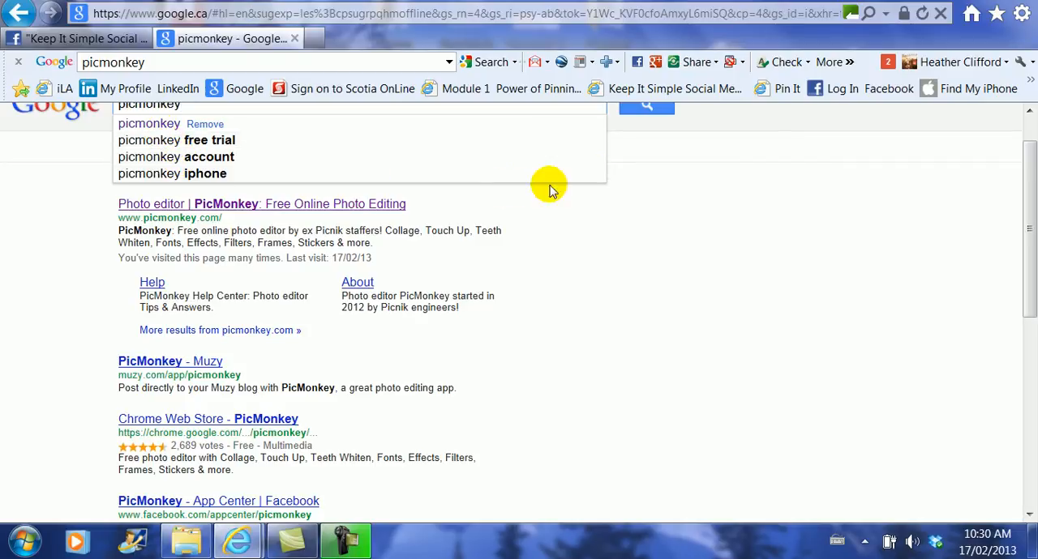
pyautogui.click(168, 204)
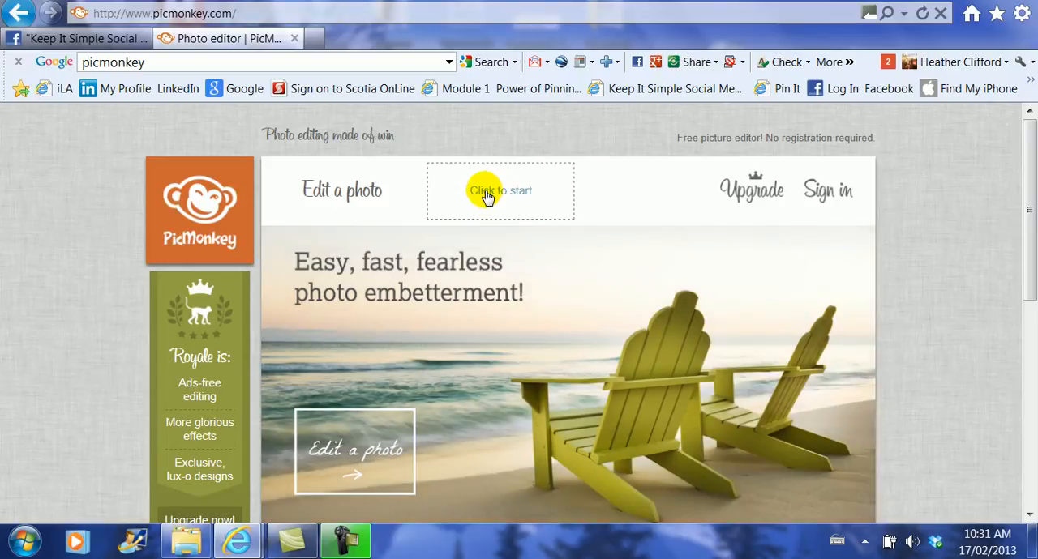
# Step: Start a new collage from the PicMonkey home page
pyautogui.click(486, 193)
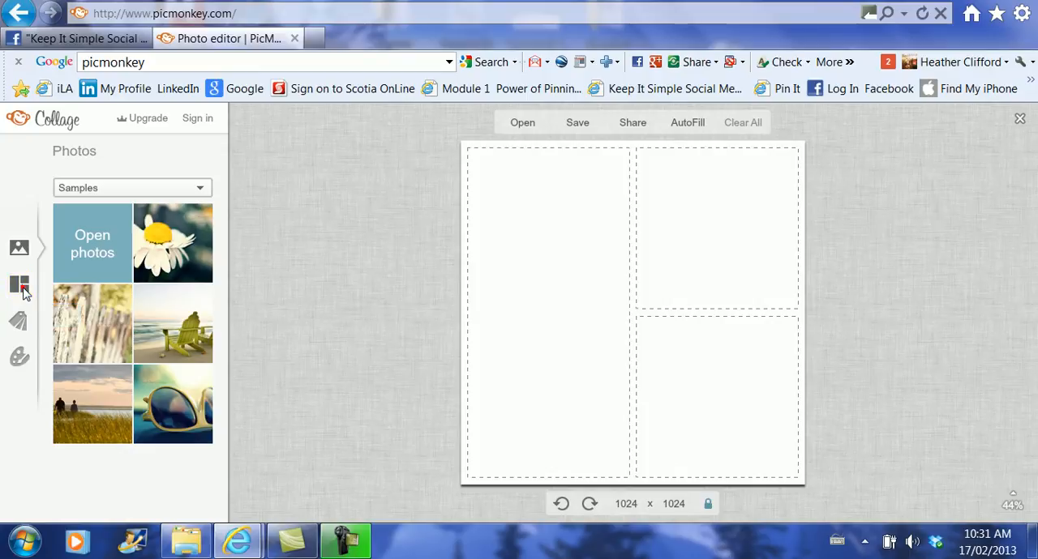
# Step: Apply the fourth FB Cover layout (851 x 315, seven cells) from the Layouts panel
pyautogui.click(24, 293)
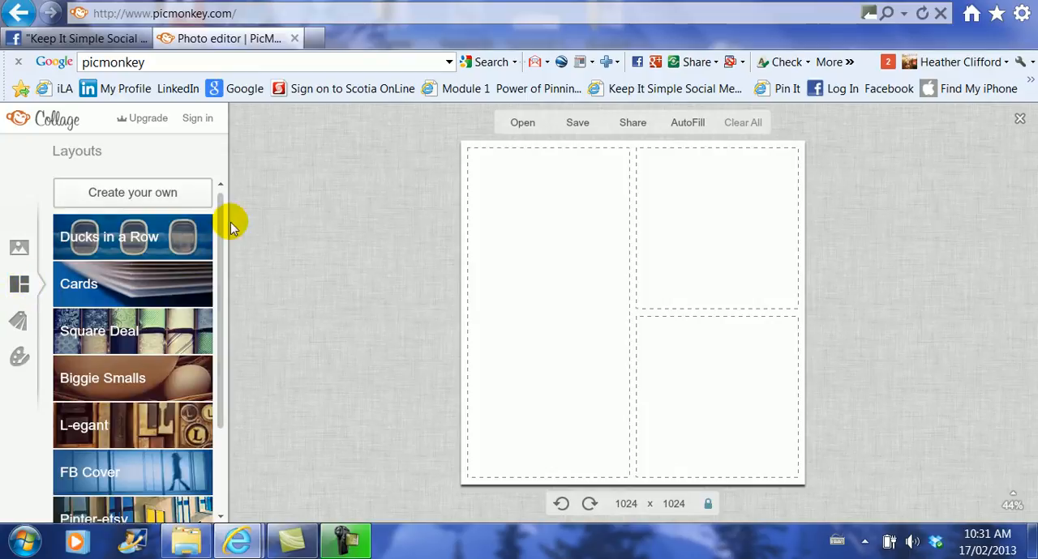
pyautogui.moveTo(218, 229); pyautogui.dragTo(222, 343)
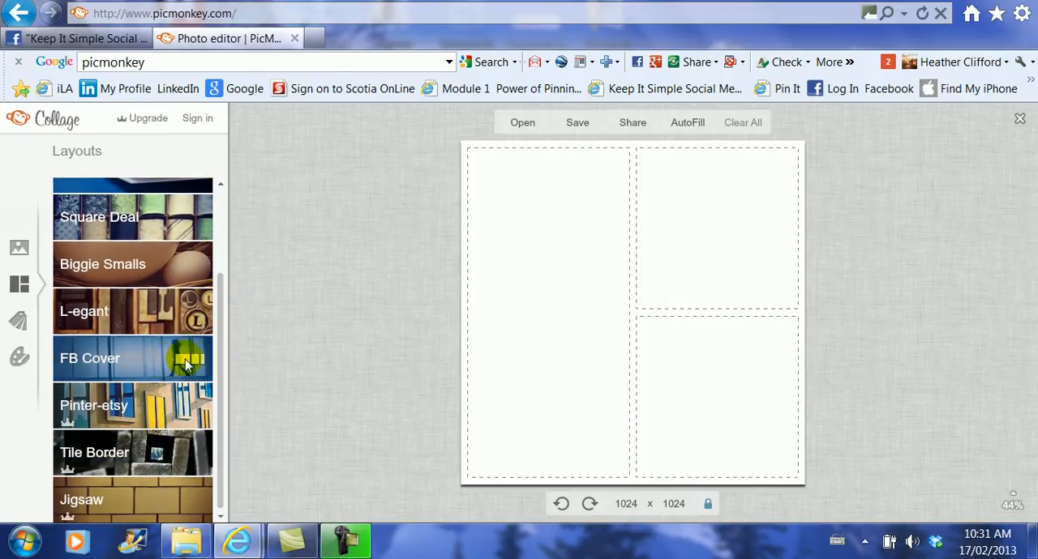
pyautogui.click(142, 359)
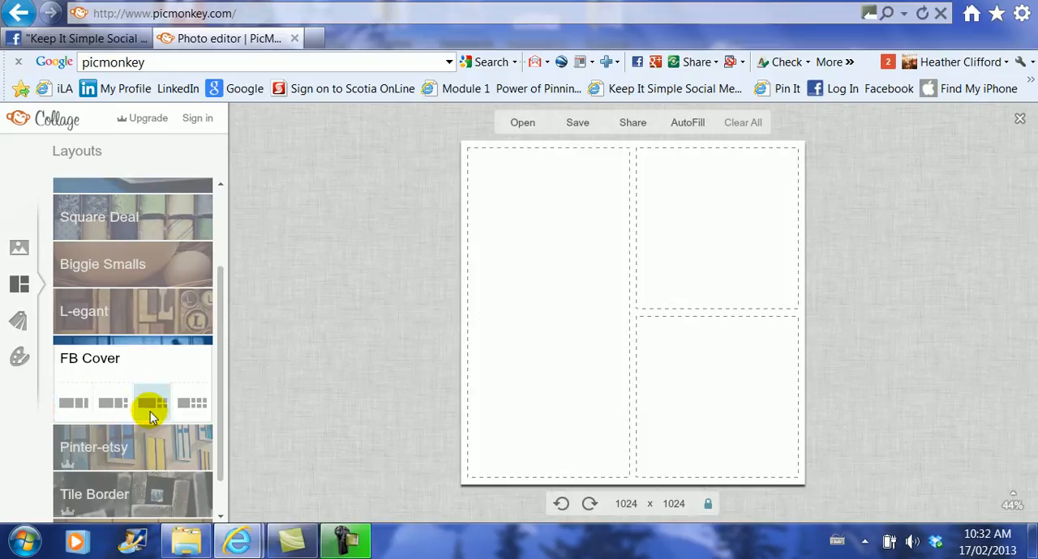
pyautogui.click(191, 403)
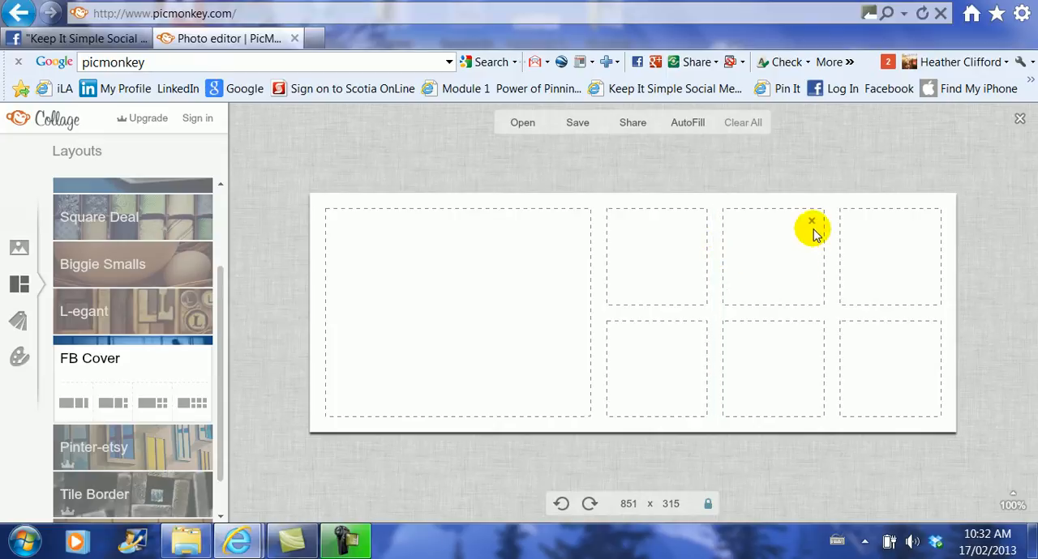
# Step: Remove the bottom-middle cell to make a tall middle cell and narrow the large left cell slightly
pyautogui.click(810, 221)
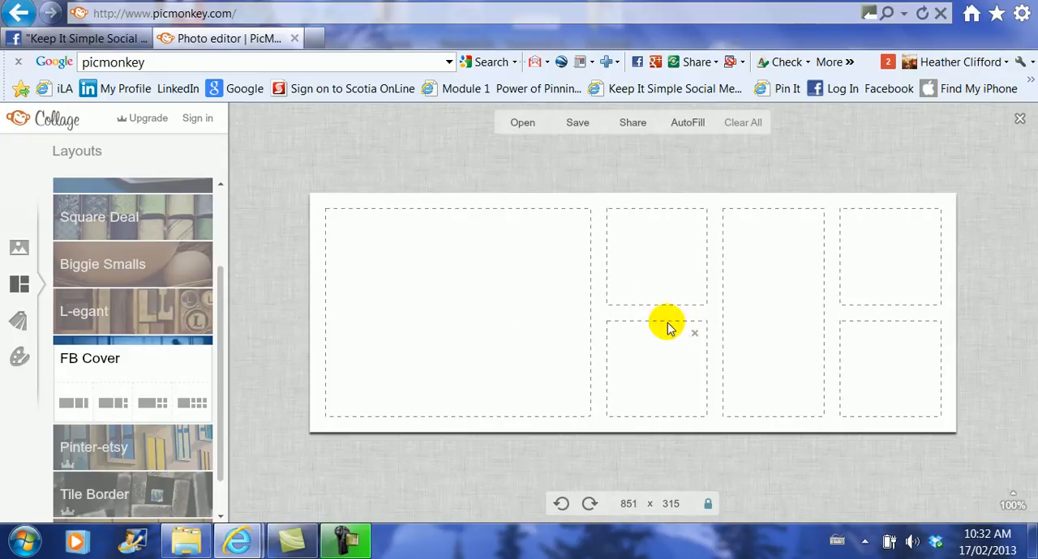
pyautogui.moveTo(458, 312)
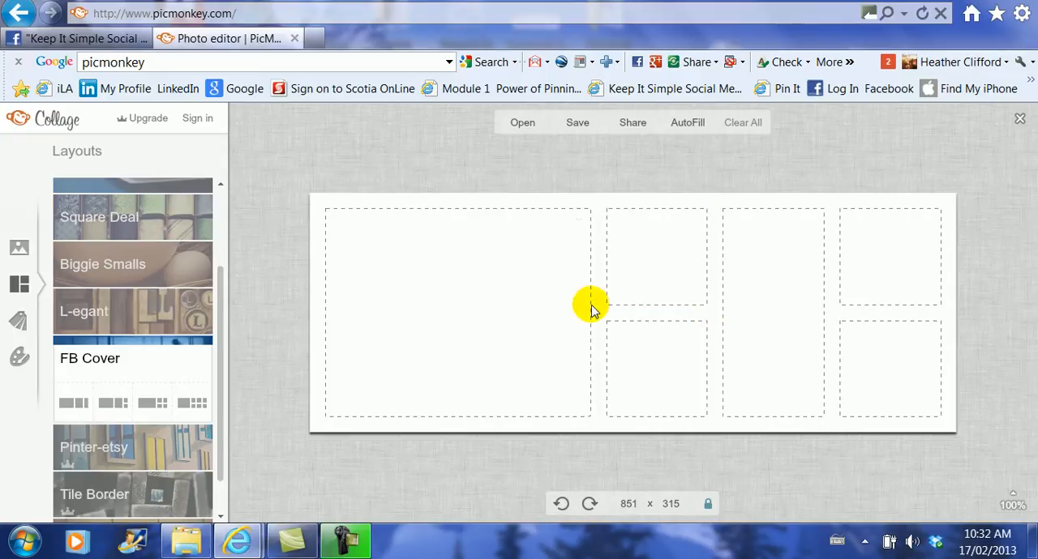
pyautogui.moveTo(604, 308)
pyautogui.mouseDown()
pyautogui.moveTo(632, 312)
pyautogui.moveTo(587, 310)
pyautogui.mouseUp()
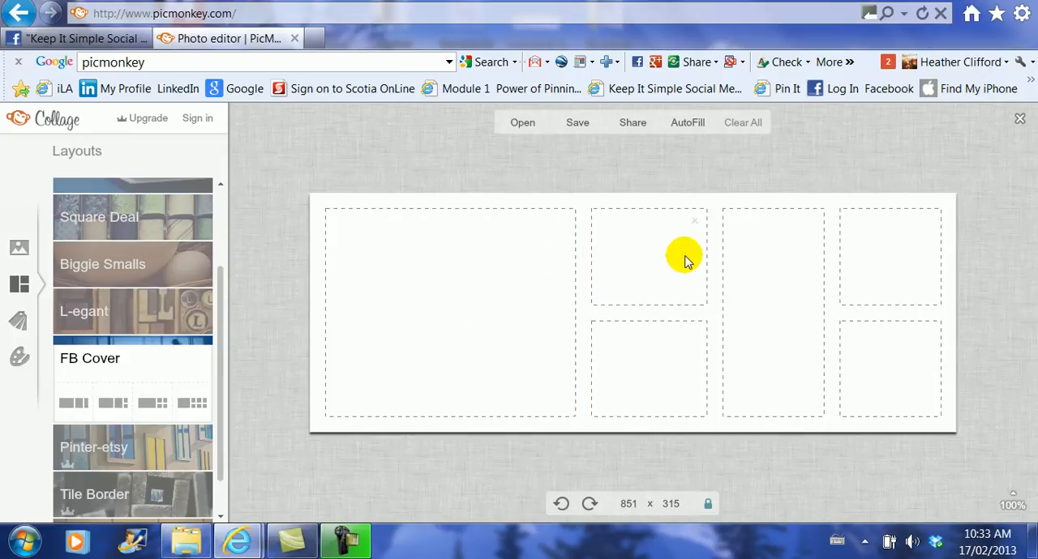
# Step: Import ten example-folder photos (ship, vineyard, ferry, cakes, tower, vegetables, Cowichan & Nanaimo, sea, forest) into the photo panel
pyautogui.click(519, 125)
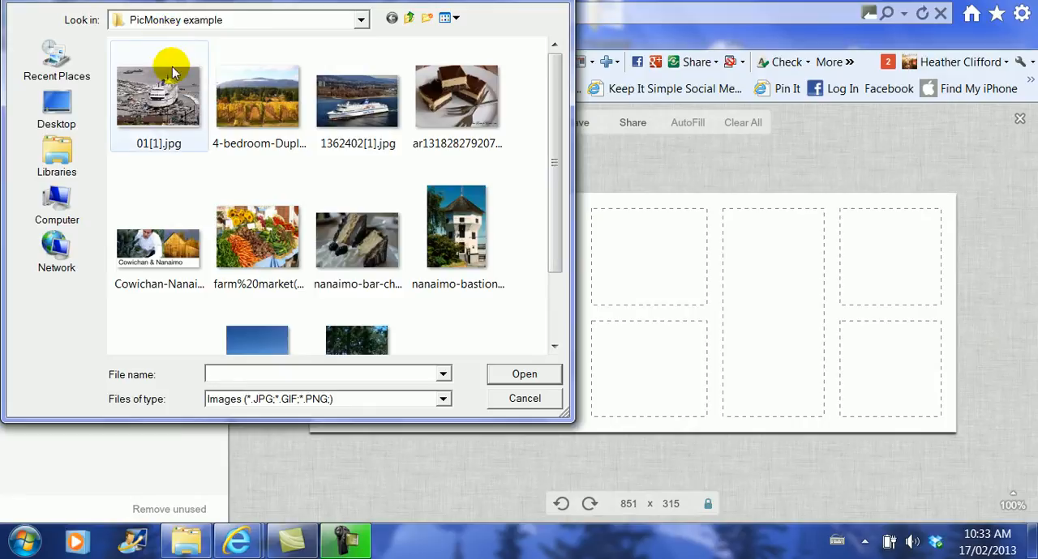
pyautogui.click(173, 95)
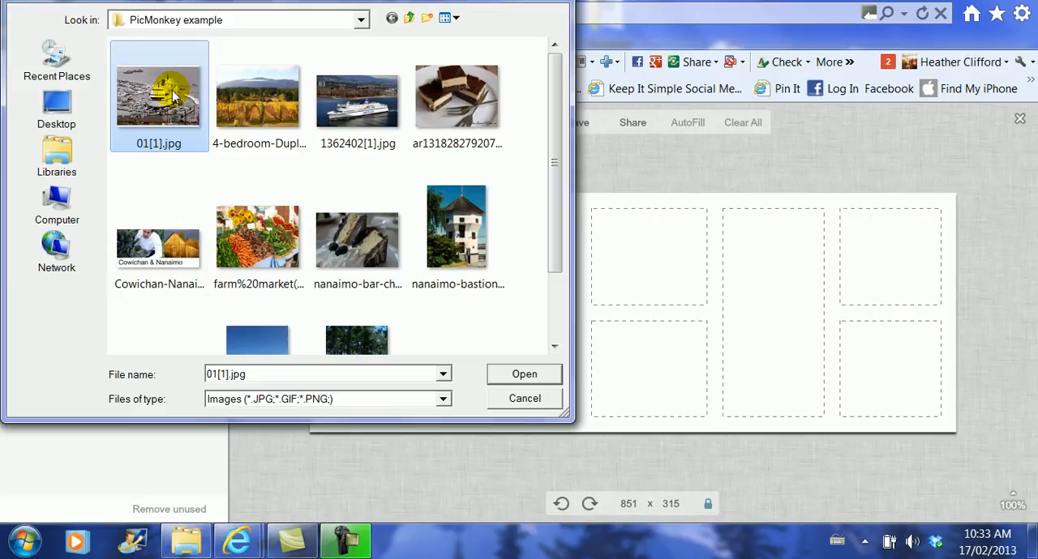
pyautogui.keyDown('ctrl'); pyautogui.click(252, 99); pyautogui.keyUp('ctrl')
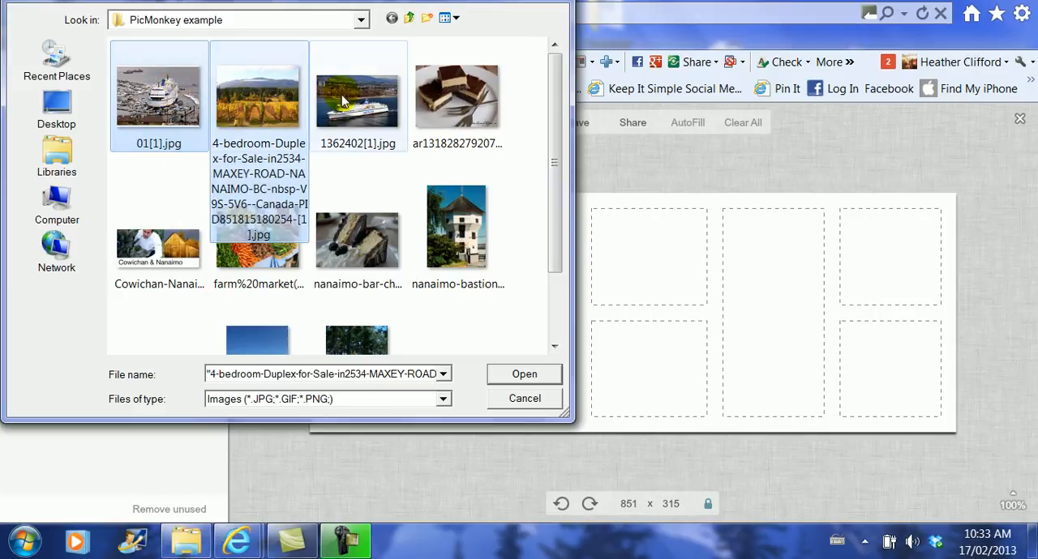
pyautogui.keyDown('ctrl'); pyautogui.click(344, 99); pyautogui.keyUp('ctrl')
pyautogui.keyDown('ctrl'); pyautogui.click(480, 82); pyautogui.keyUp('ctrl')
pyautogui.keyDown('ctrl'); pyautogui.click(465, 229); pyautogui.keyUp('ctrl')
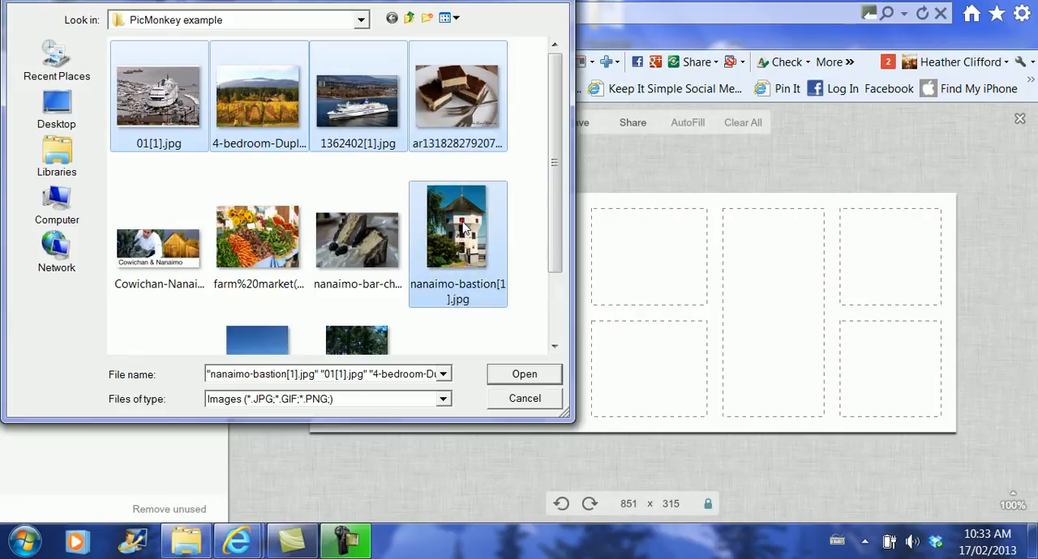
pyautogui.keyDown('ctrl'); pyautogui.click(350, 247); pyautogui.keyUp('ctrl')
pyautogui.keyDown('ctrl'); pyautogui.click(258, 240); pyautogui.keyUp('ctrl')
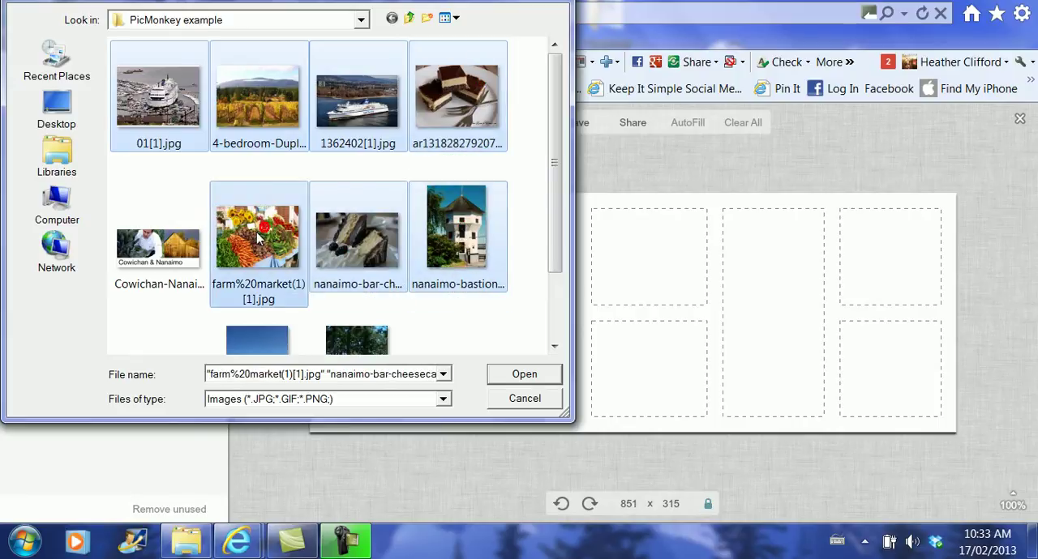
pyautogui.keyDown('ctrl'); pyautogui.click(184, 242); pyautogui.keyUp('ctrl')
pyautogui.keyDown('ctrl'); pyautogui.click(245, 345); pyautogui.keyUp('ctrl')
pyautogui.keyDown('ctrl'); pyautogui.click(360, 342); pyautogui.keyUp('ctrl')
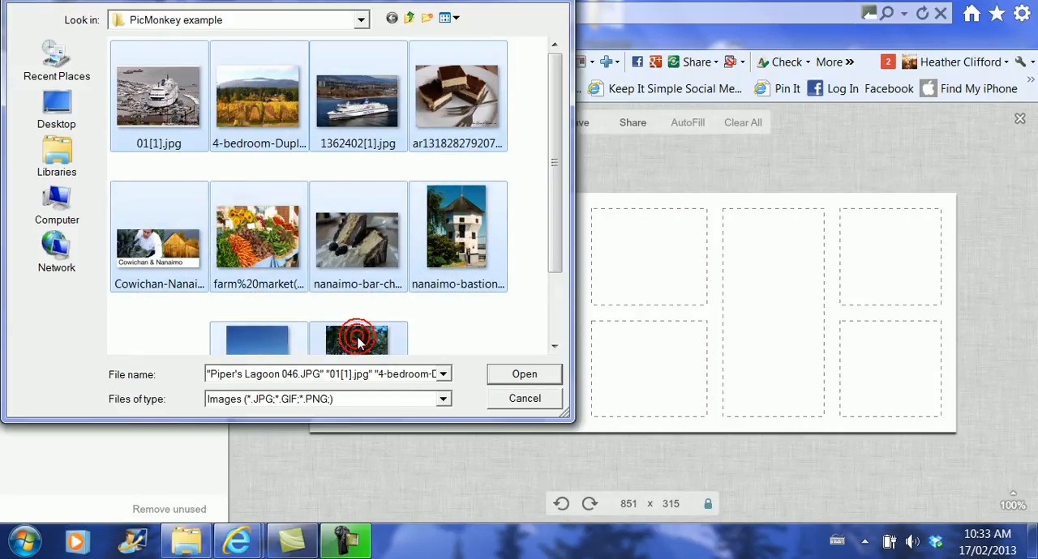
pyautogui.click(519, 375)
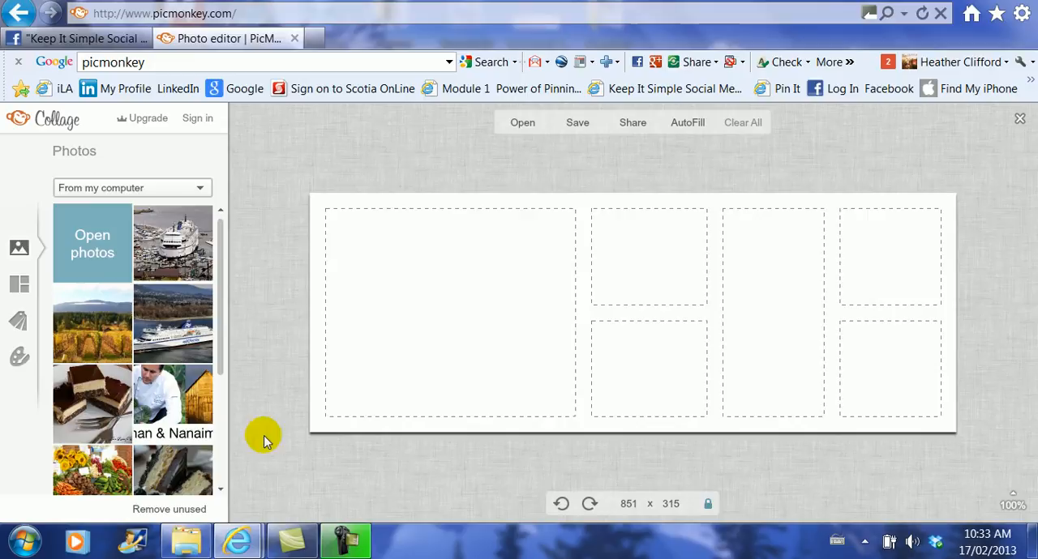
# Step: Place cake top-middle, vegetables in the large left cell, vineyard top-right, sea lower-middle and tower in the tall cell
pyautogui.moveTo(91, 406); pyautogui.dragTo(658, 308)
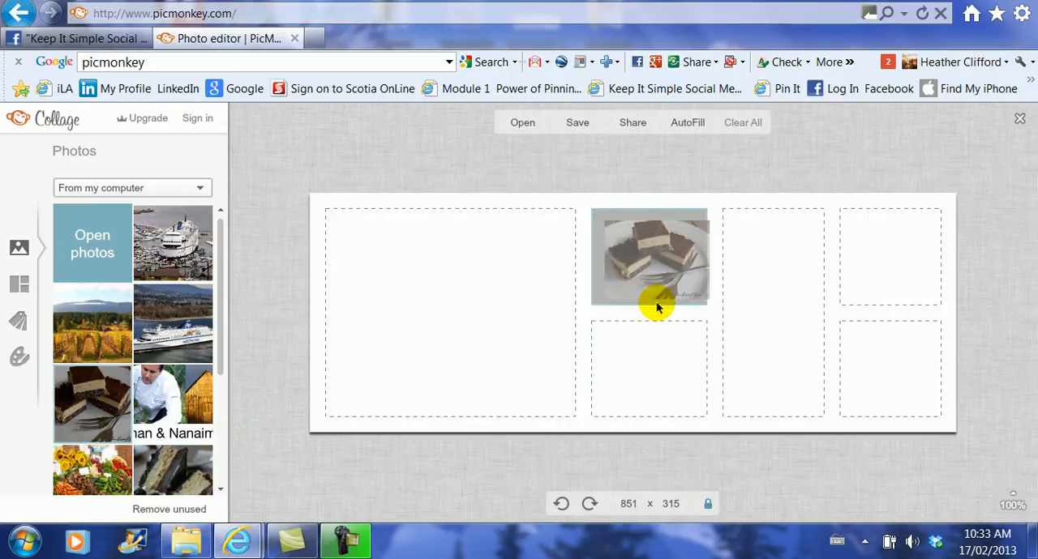
pyautogui.moveTo(92, 470); pyautogui.dragTo(476, 322)
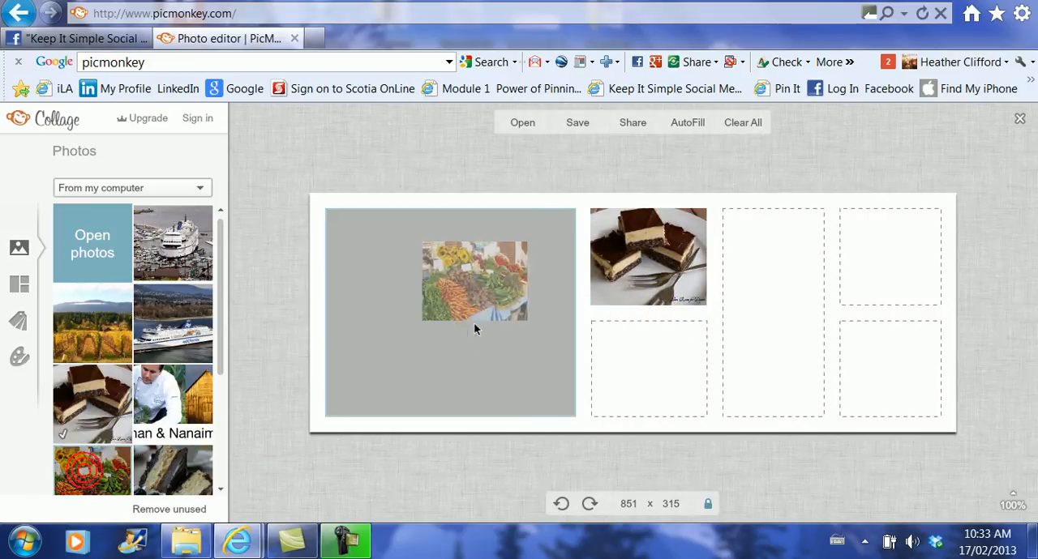
pyautogui.moveTo(92, 323)
pyautogui.mouseDown()
pyautogui.moveTo(867, 274)
pyautogui.moveTo(908, 286)
pyautogui.mouseUp()
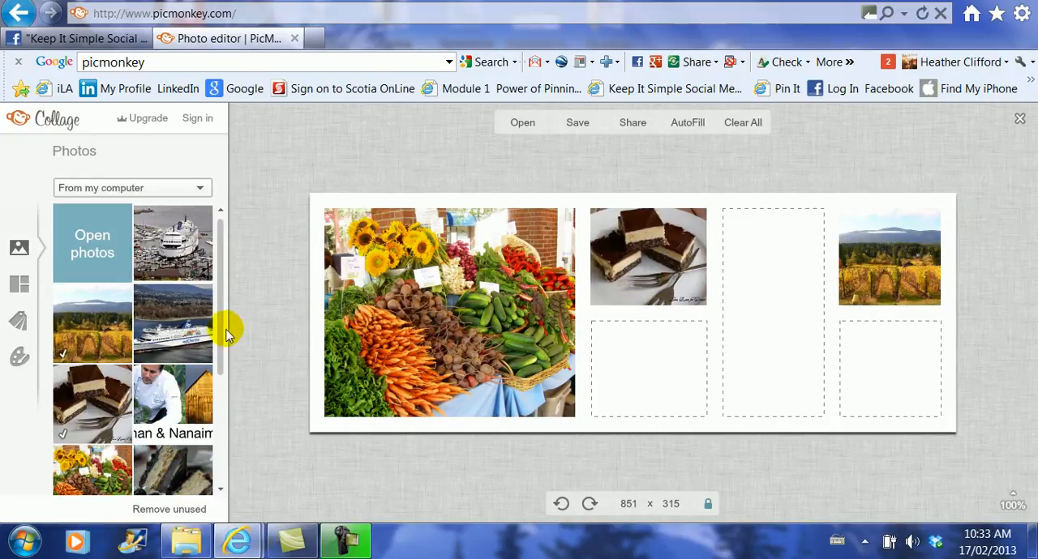
pyautogui.moveTo(225, 340); pyautogui.dragTo(226, 458)
pyautogui.moveTo(169, 391)
pyautogui.mouseDown()
pyautogui.moveTo(635, 410)
pyautogui.moveTo(631, 397)
pyautogui.mouseUp()
pyautogui.moveTo(91, 374)
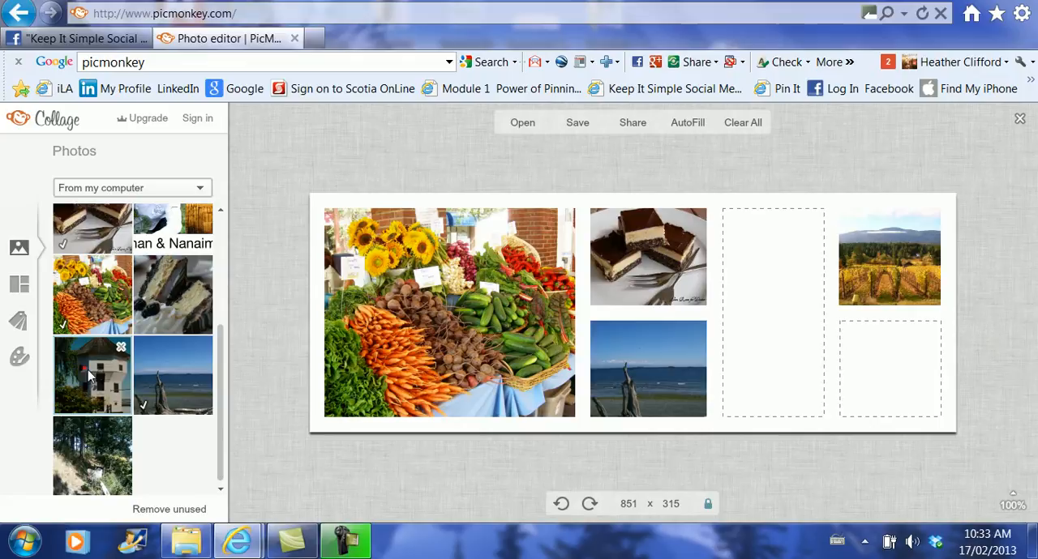
pyautogui.moveTo(92, 375); pyautogui.dragTo(779, 365)
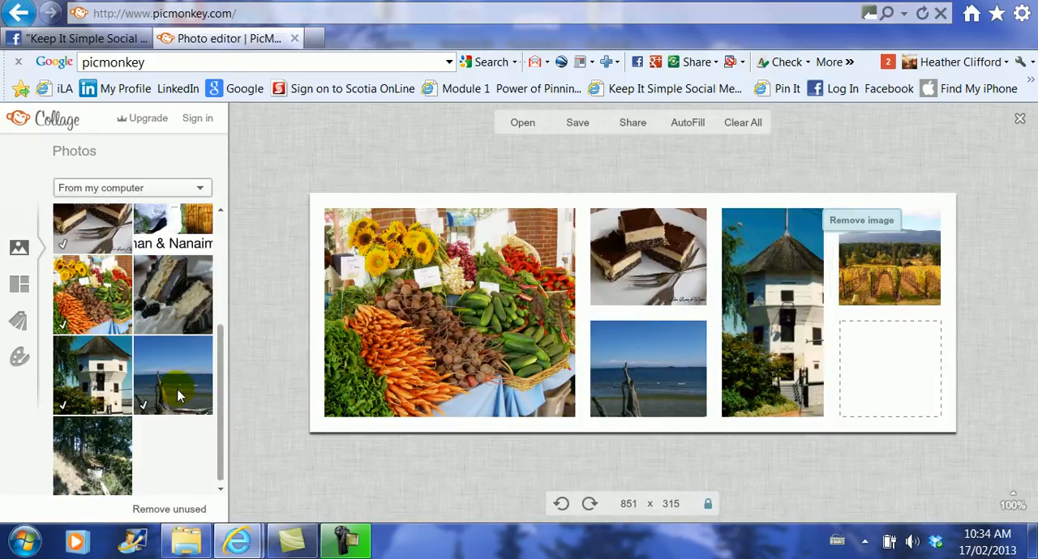
# Step: Set the collage background to a light, fairly saturated green via the Background settings
pyautogui.click(19, 358)
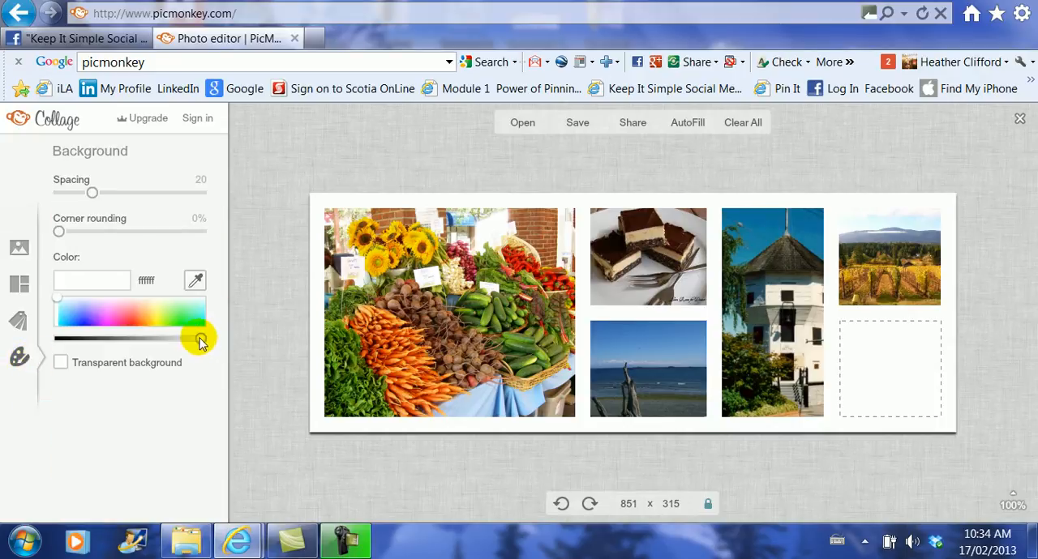
pyautogui.moveTo(200, 342)
pyautogui.mouseDown()
pyautogui.moveTo(62, 339)
pyautogui.moveTo(177, 338)
pyautogui.mouseUp()
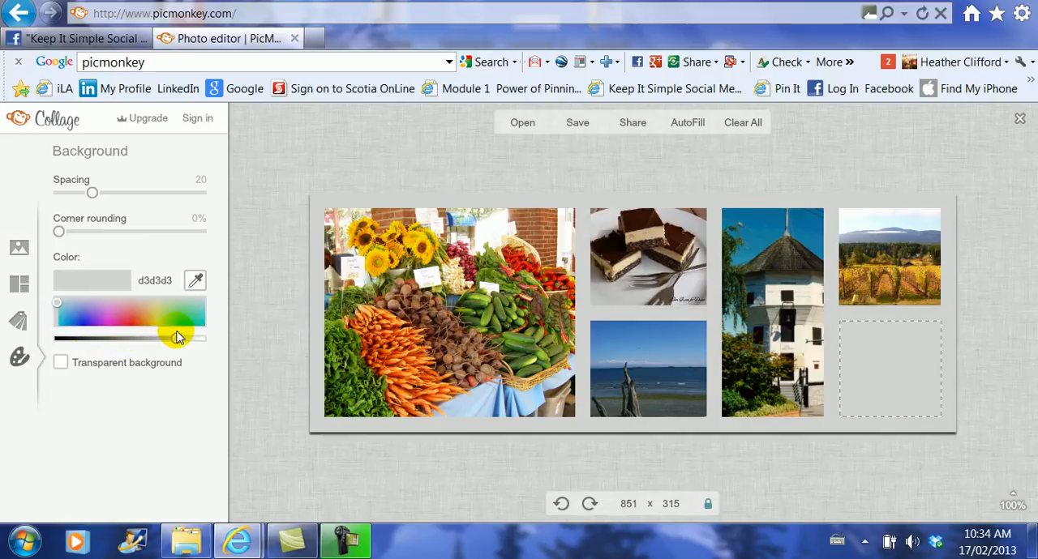
pyautogui.click(160, 314)
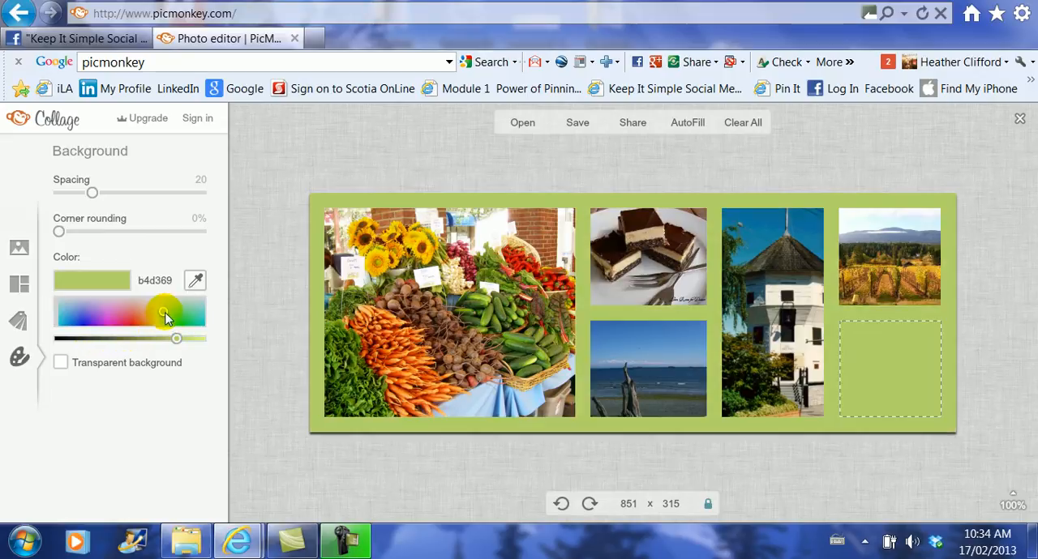
pyautogui.moveTo(167, 318); pyautogui.dragTo(172, 321)
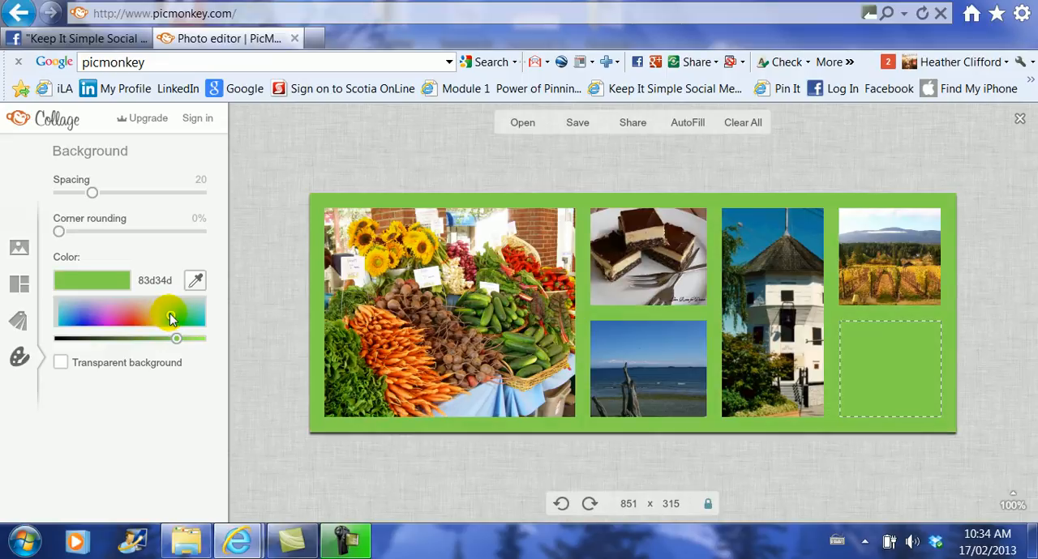
pyautogui.click(166, 314)
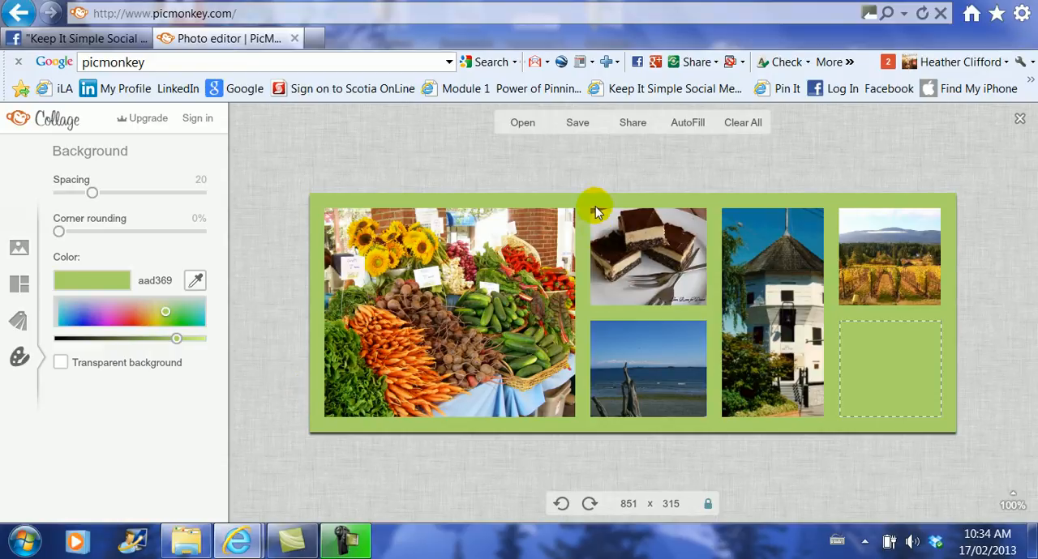
# Step: Save the collage as PicMonkey Collage.jpg, overwriting the existing file
pyautogui.click(576, 122)
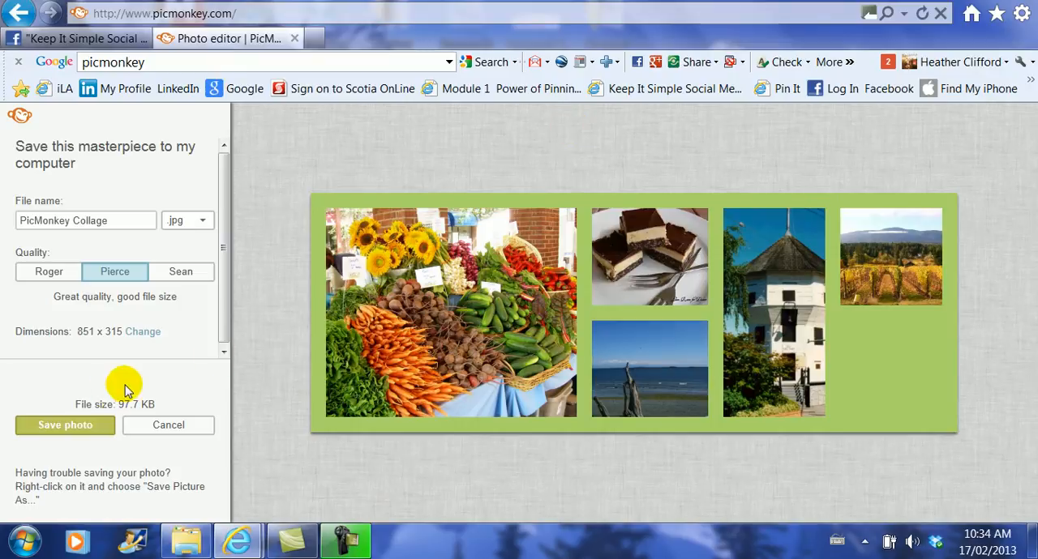
pyautogui.click(67, 427)
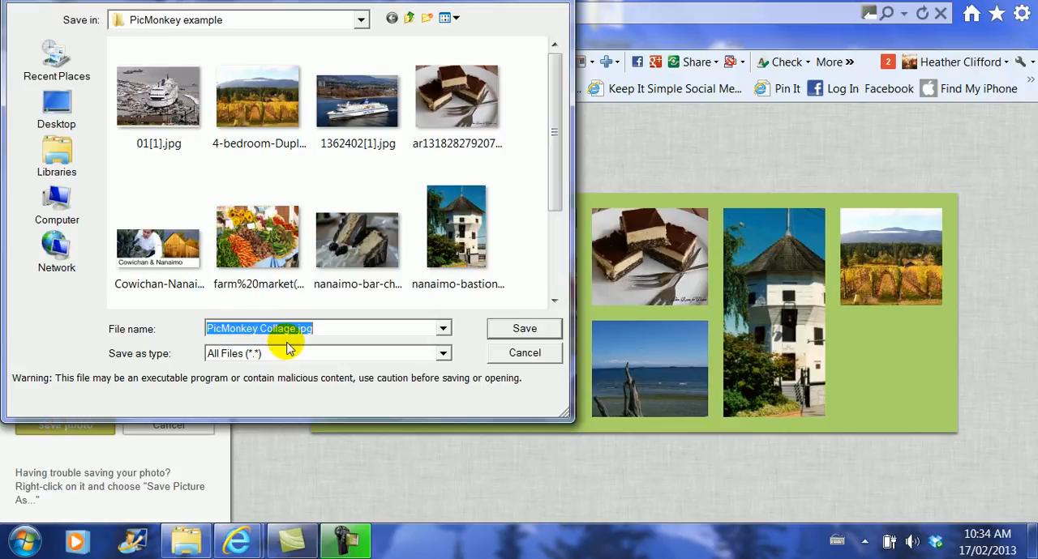
pyautogui.click(524, 327)
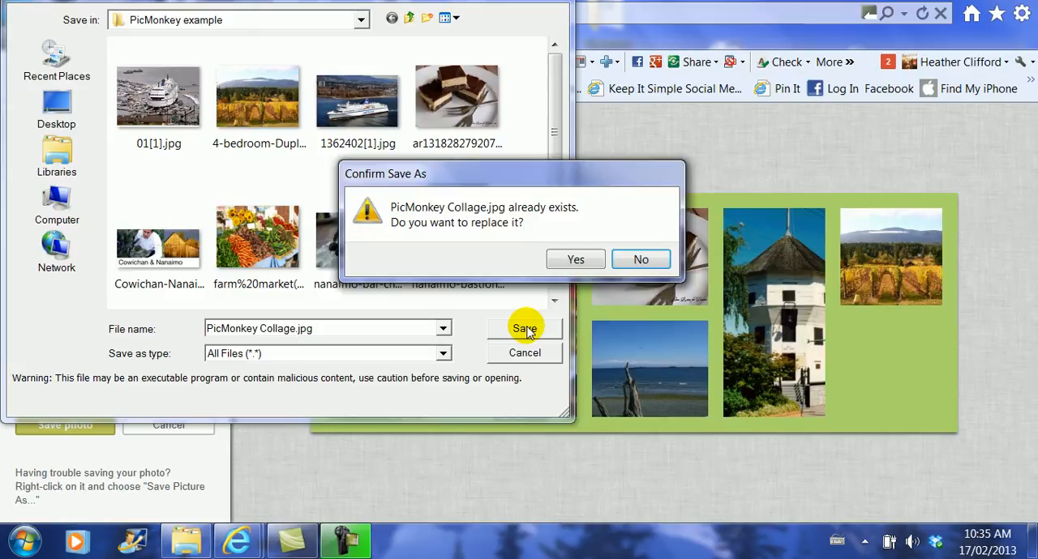
pyautogui.click(576, 261)
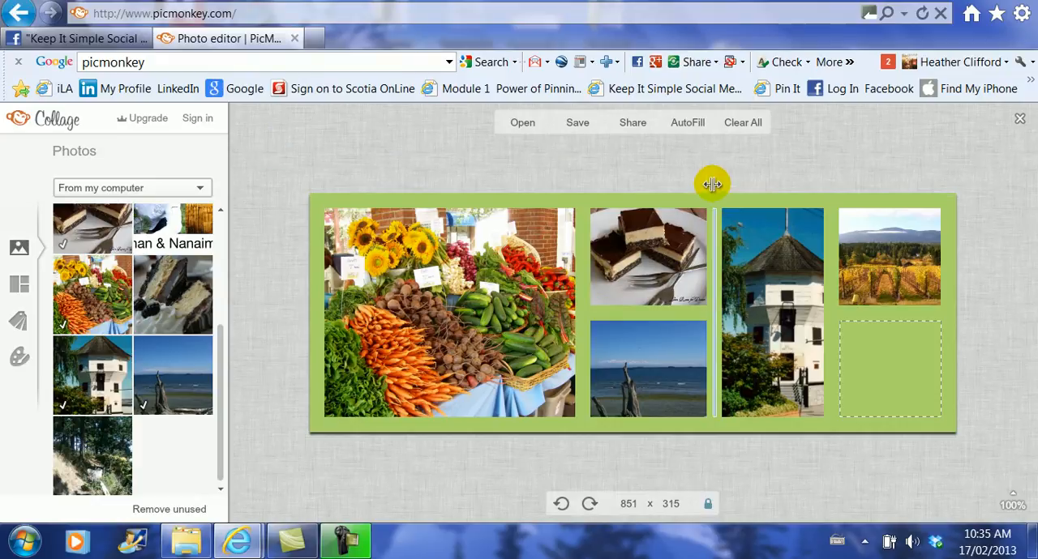
# Step: Close the collage editor to return to the PicMonkey home page
pyautogui.click(1020, 119)
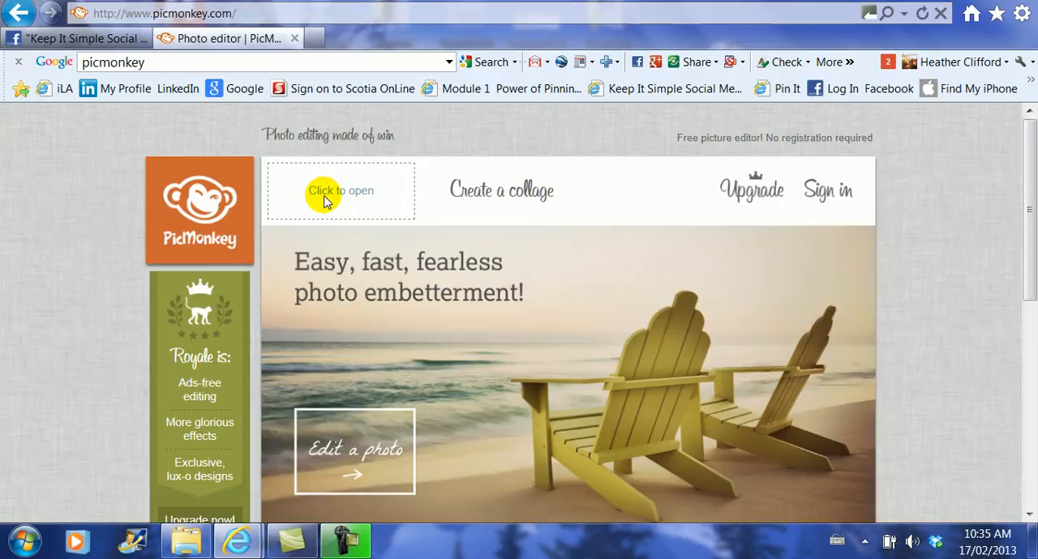
# Step: Open the saved PicMonkey Collage.jpg in the photo editor via Edit a photo
pyautogui.click(324, 197)
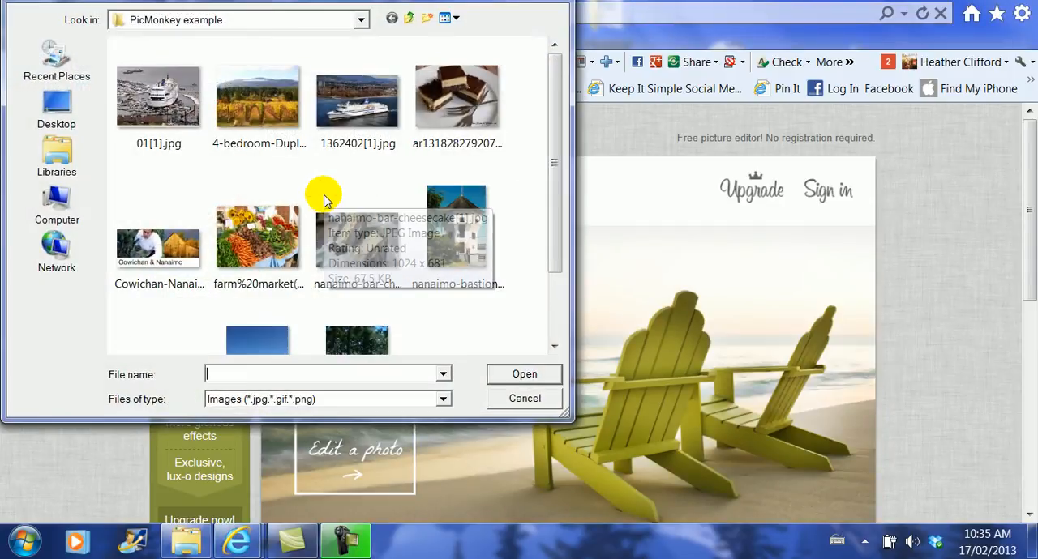
pyautogui.click(555, 346)
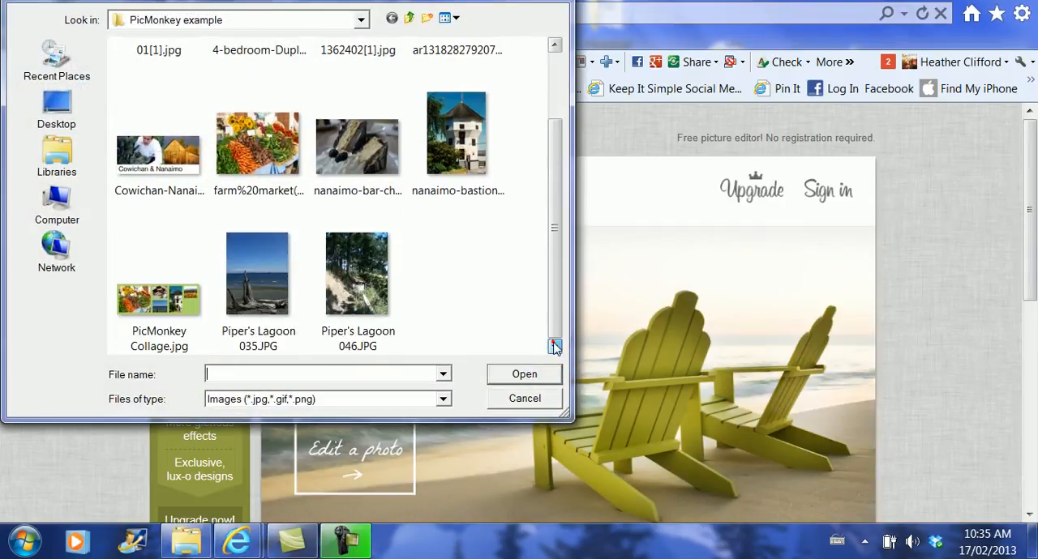
pyautogui.click(158, 302)
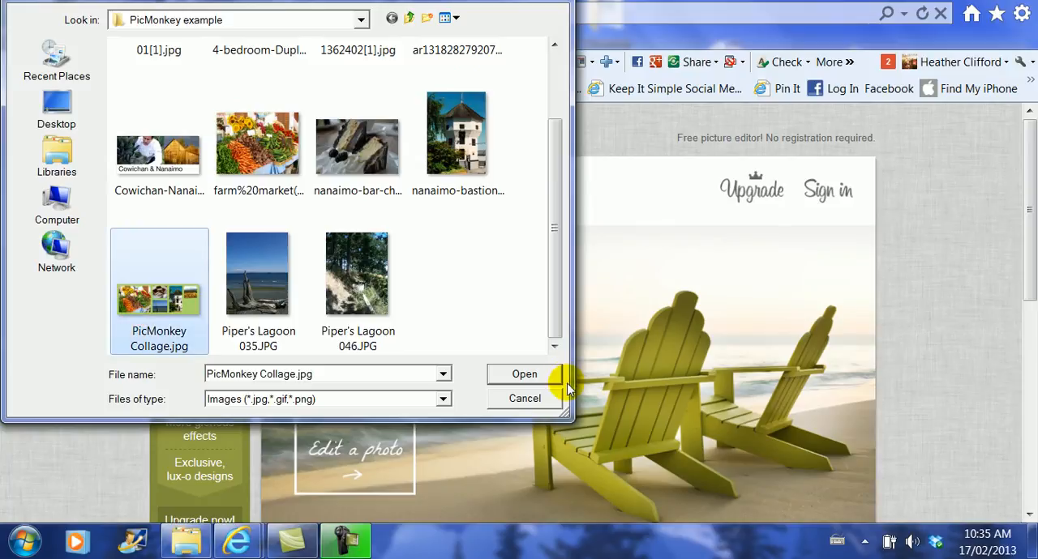
pyautogui.click(542, 374)
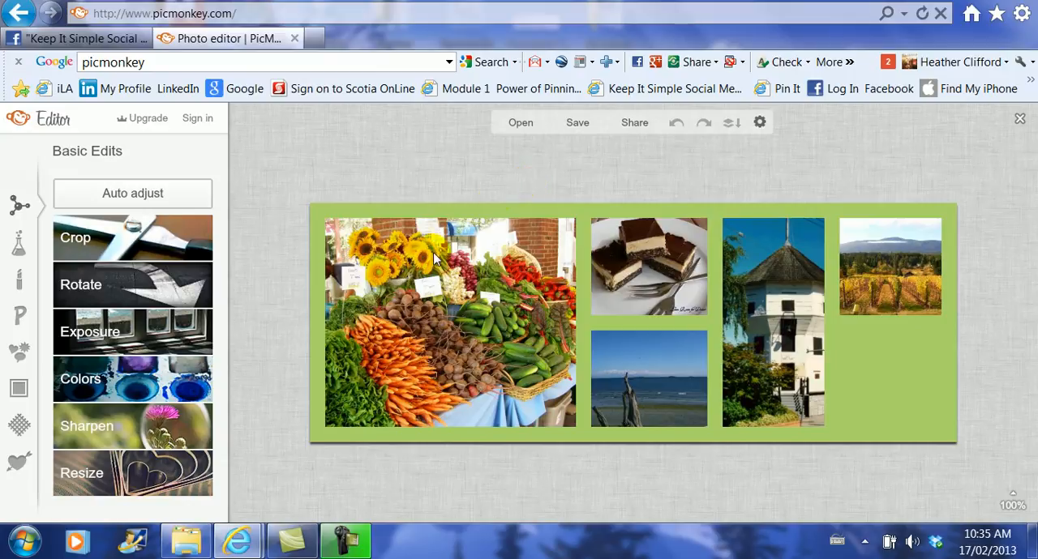
# Step: Preview the Museum Matte frame on the collage, then discard it to leave the collage unframed
pyautogui.click(19, 390)
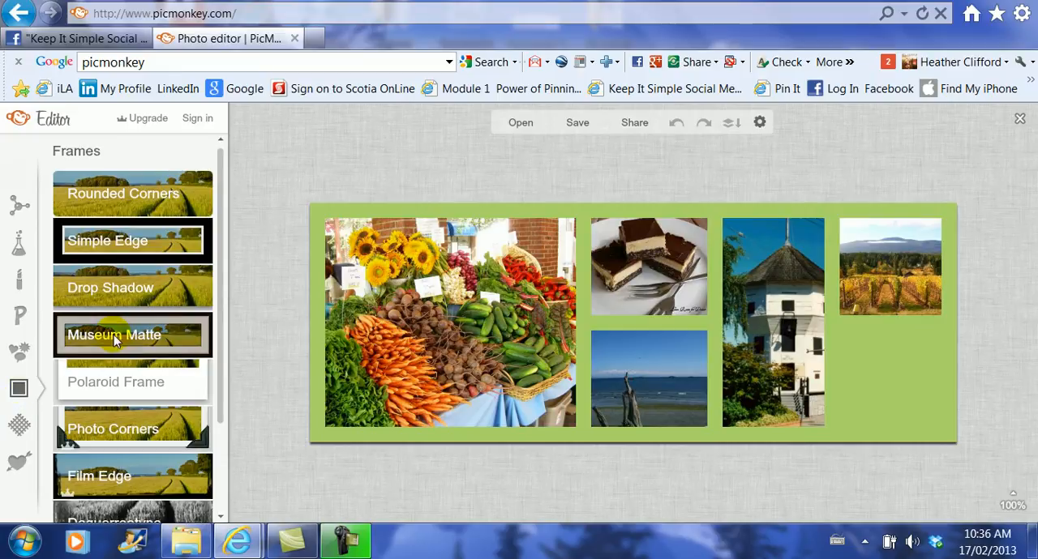
pyautogui.click(117, 337)
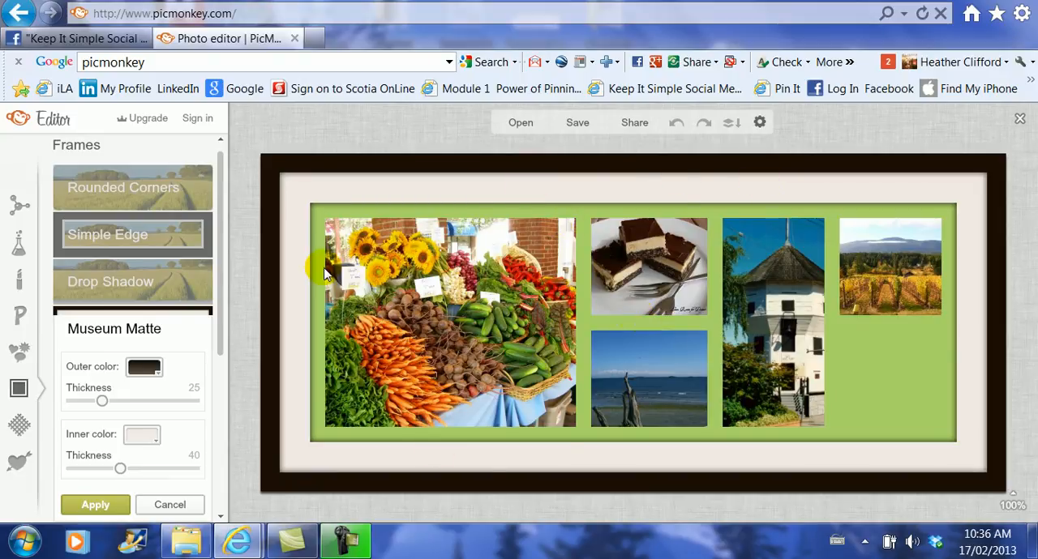
pyautogui.click(166, 505)
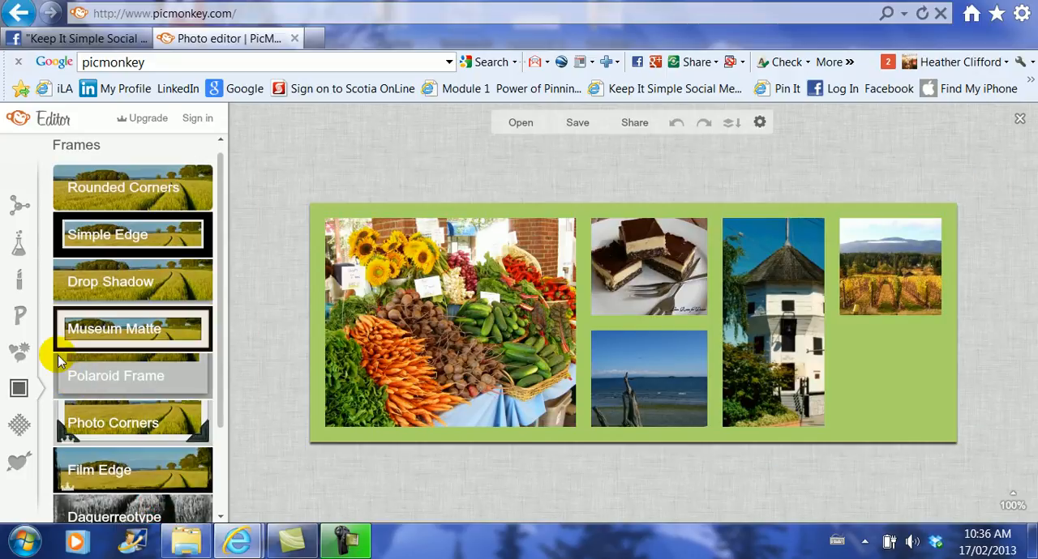
# Step: Add a new text box, move and narrow it under the vineyard photo, ready for the caption
pyautogui.click(20, 315)
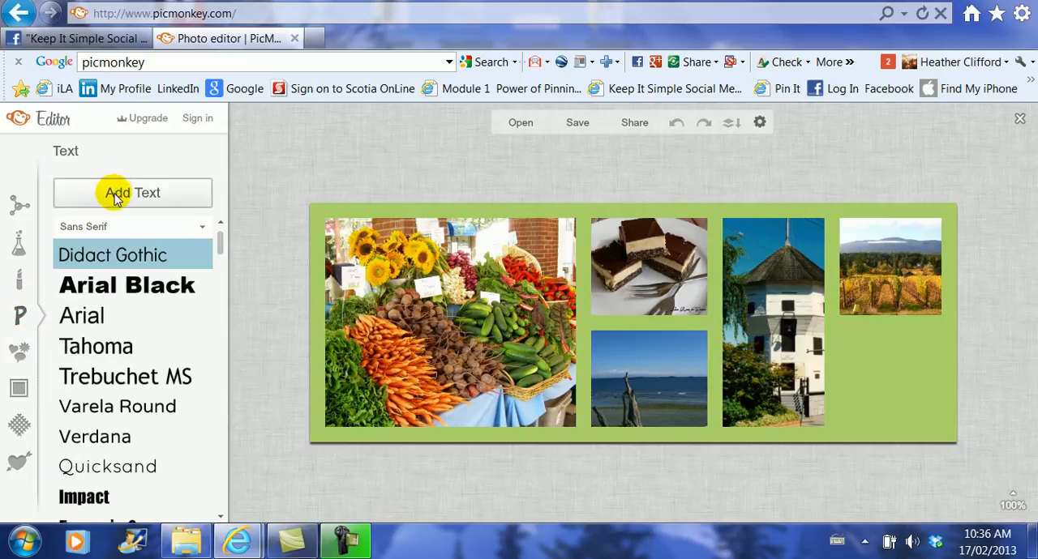
pyautogui.click(115, 195)
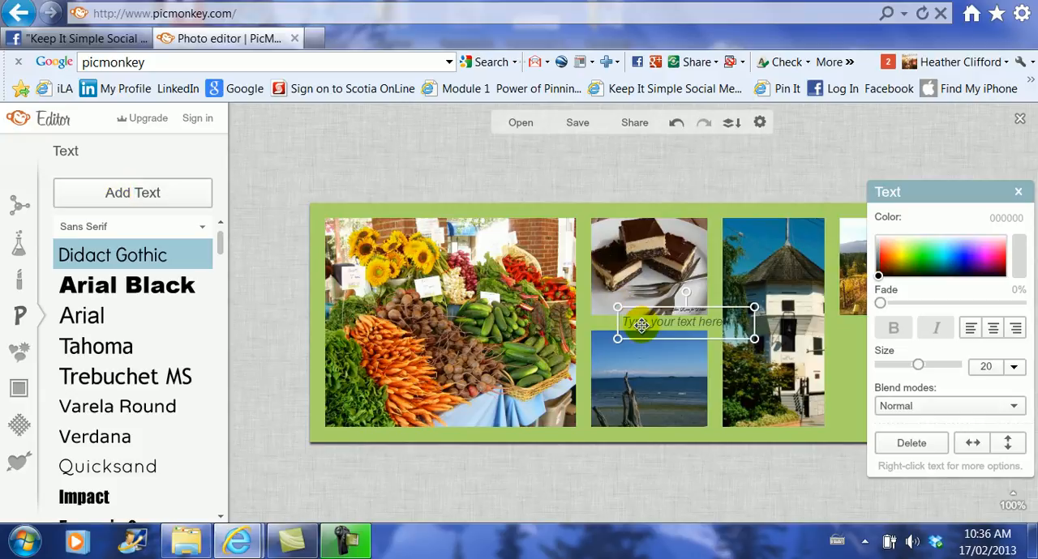
pyautogui.moveTo(643, 326)
pyautogui.mouseDown()
pyautogui.moveTo(868, 353)
pyautogui.moveTo(851, 367)
pyautogui.mouseUp()
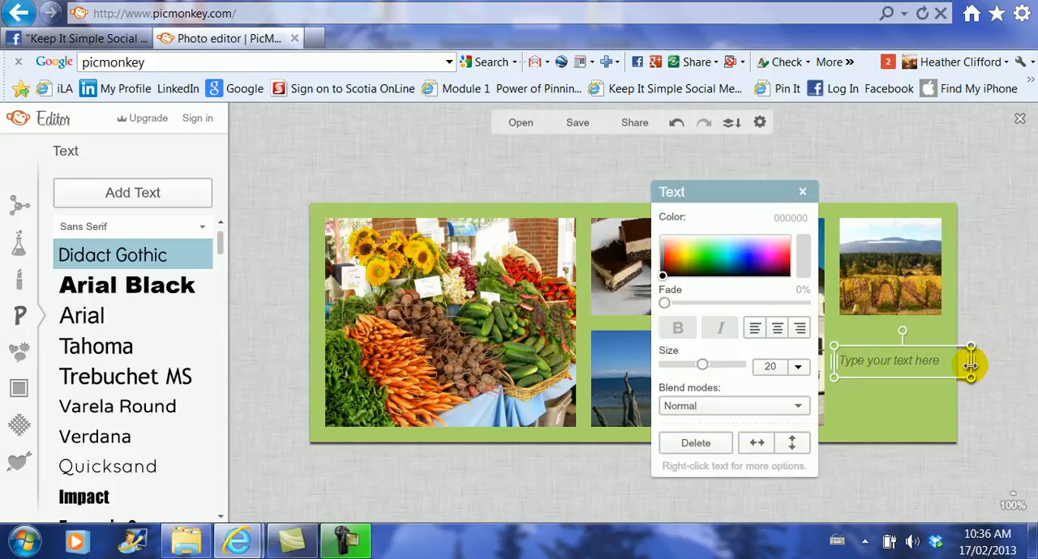
pyautogui.moveTo(970, 365); pyautogui.dragTo(946, 369)
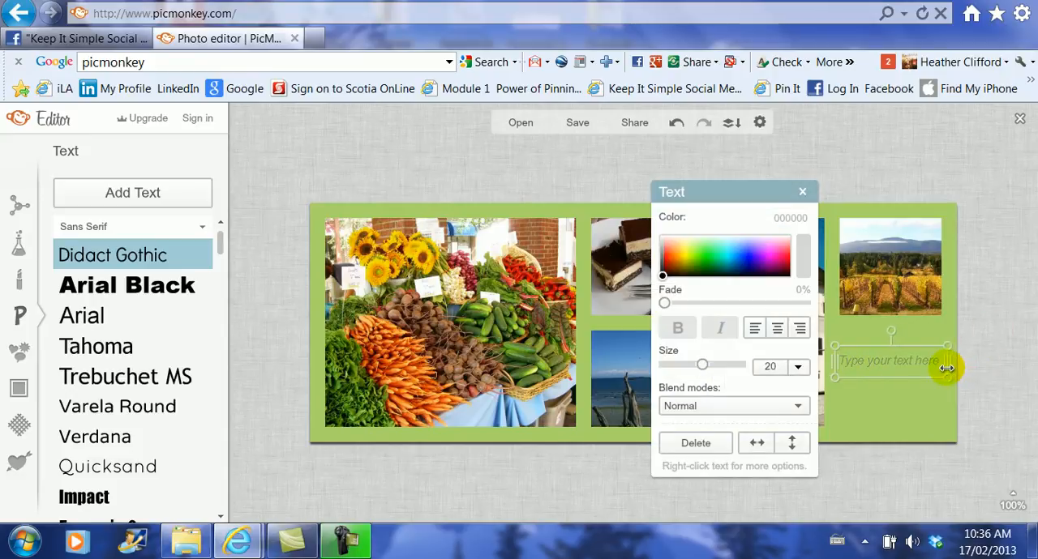
pyautogui.click(864, 361)
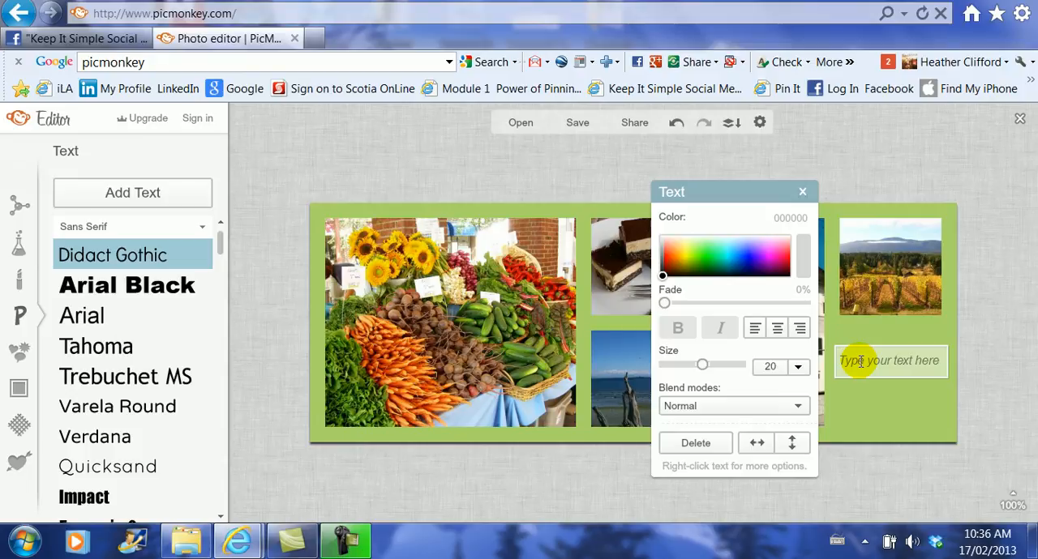
pyautogui.write('Home ')
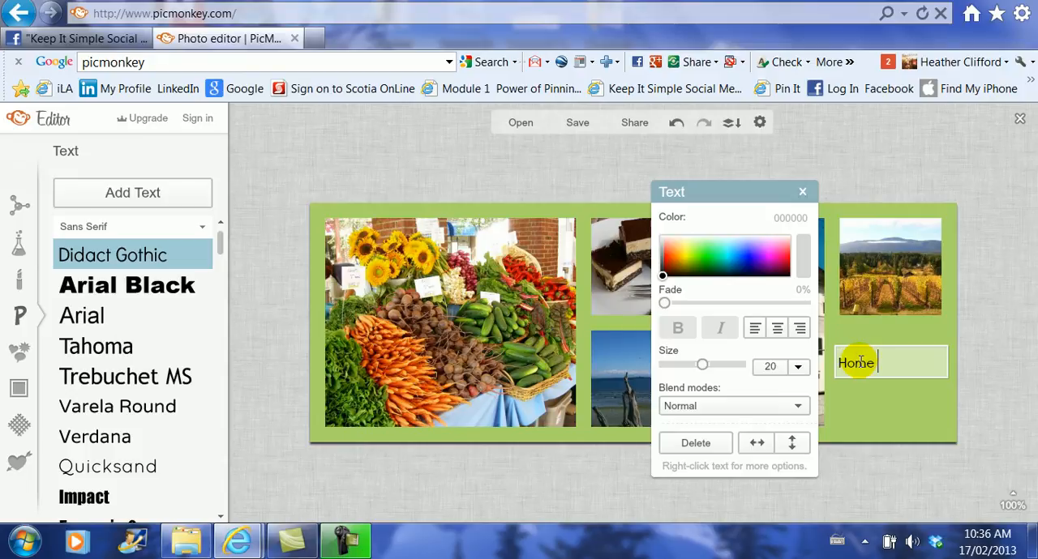
pyautogui.write('Sweet H')
pyautogui.write('ome Nanaimo')
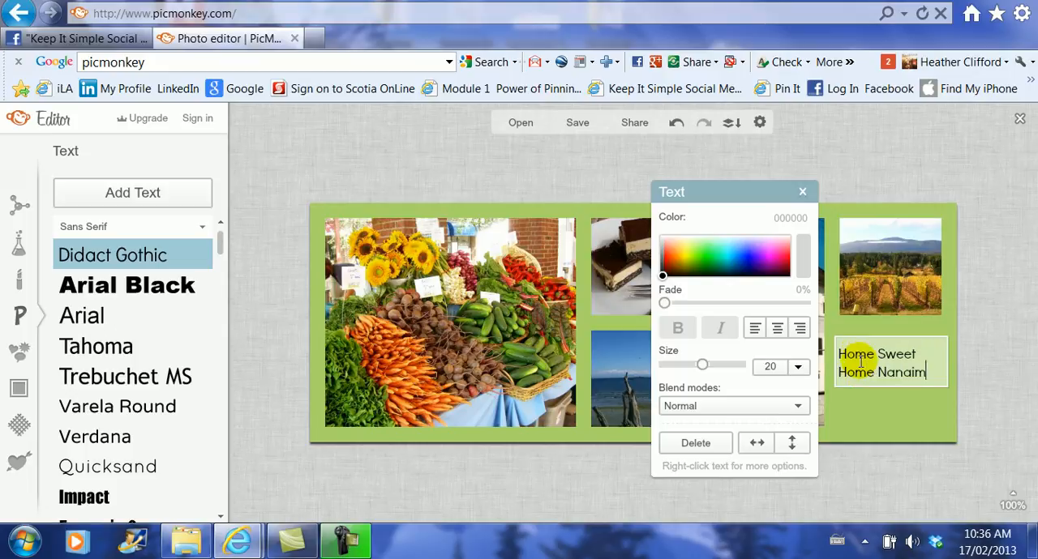
# Step: Select the whole caption and set its size to 24 after trying 36
pyautogui.click(933, 374)
pyautogui.moveTo(934, 374); pyautogui.dragTo(837, 352)
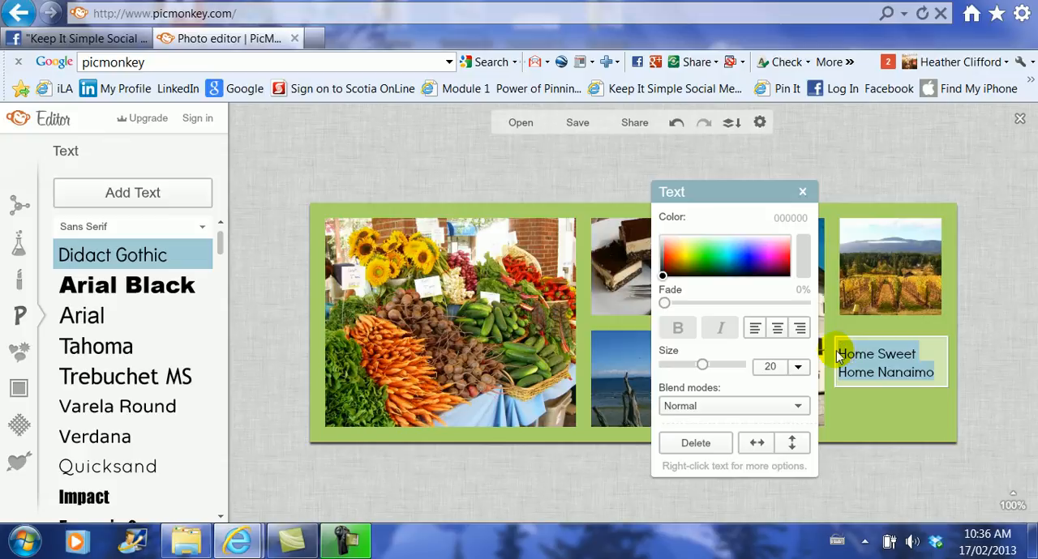
pyautogui.click(798, 367)
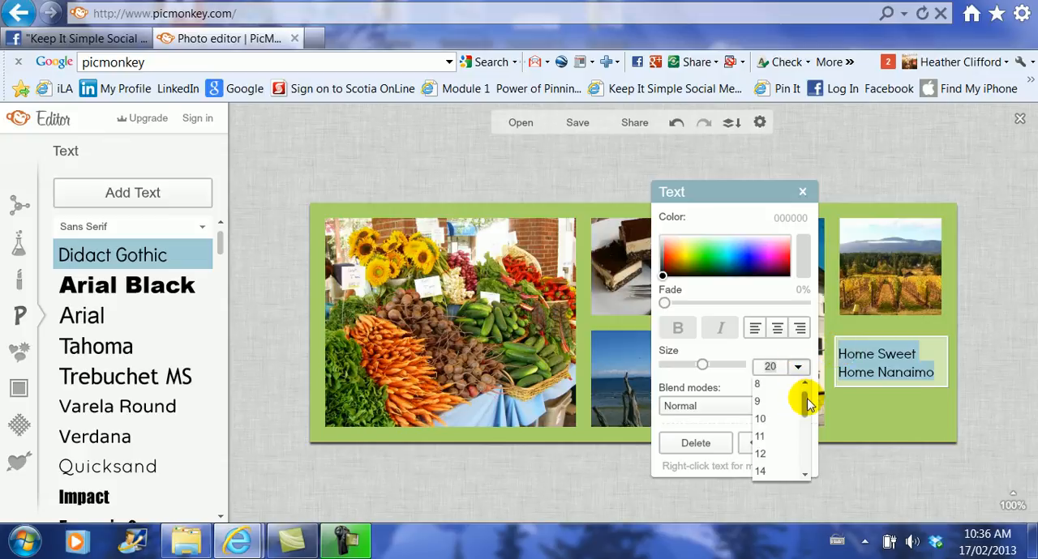
pyautogui.moveTo(802, 399); pyautogui.dragTo(800, 424)
pyautogui.click(772, 433)
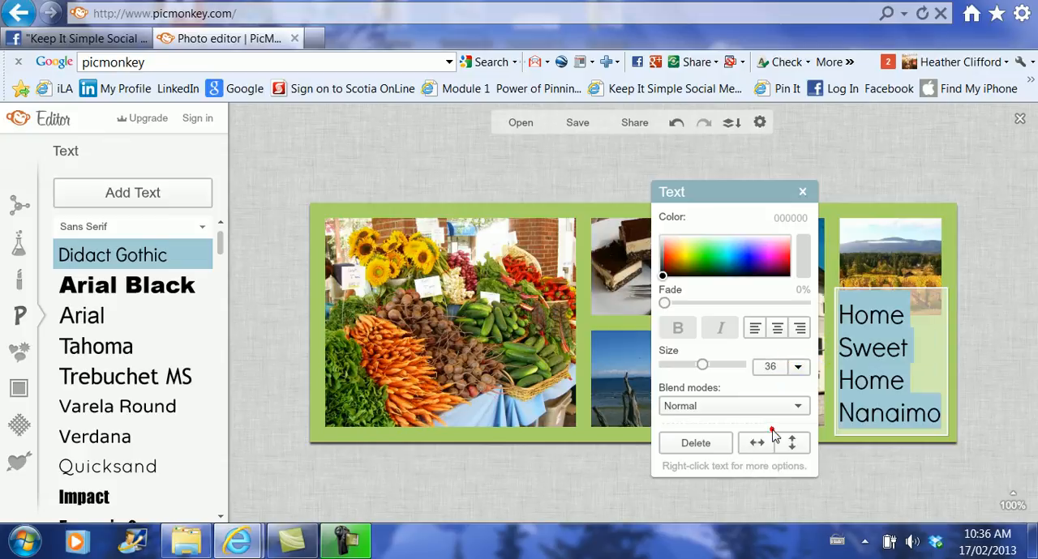
pyautogui.click(798, 366)
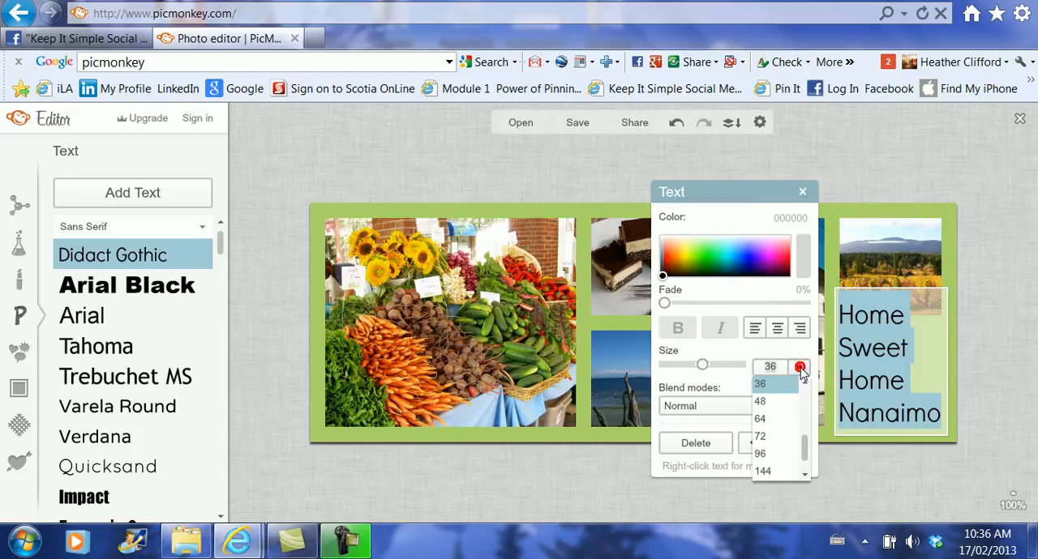
pyautogui.scroll(2, 801, 381)
pyautogui.click(770, 383)
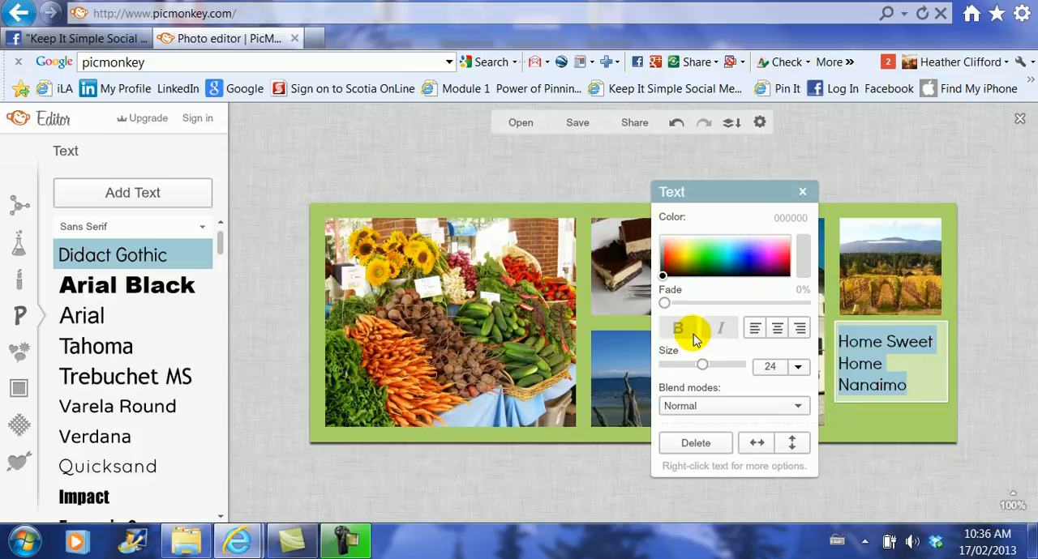
# Step: Set the caption in Chelsea Market font, centred, nudged lower under the vineyard photo and deselected
pyautogui.click(85, 285)
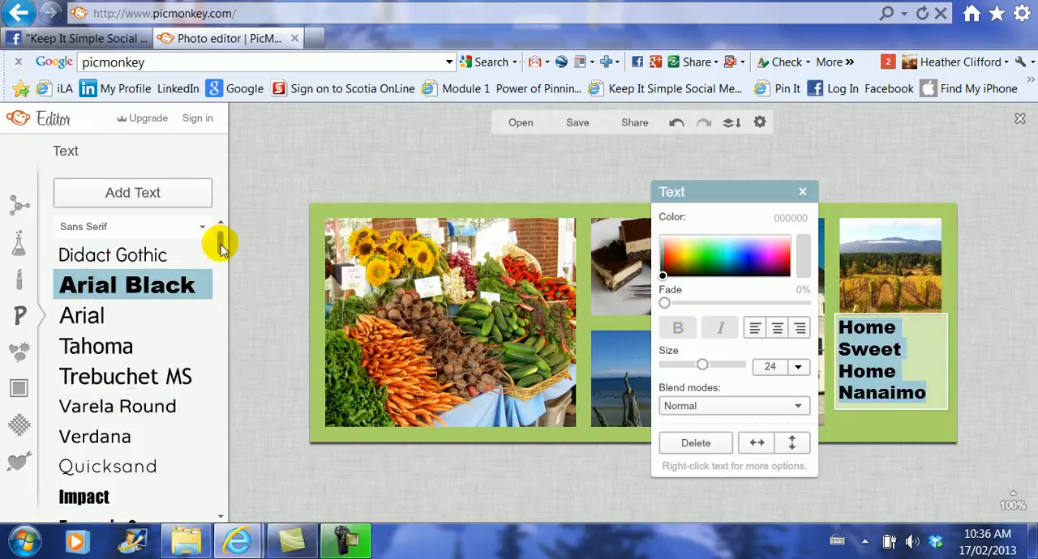
pyautogui.moveTo(223, 247); pyautogui.dragTo(225, 278)
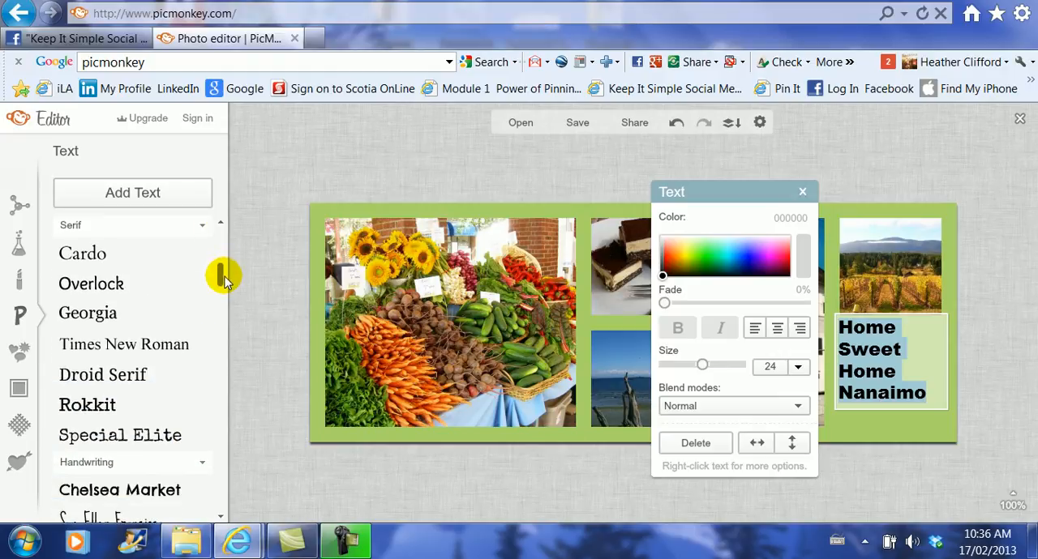
pyautogui.click(134, 494)
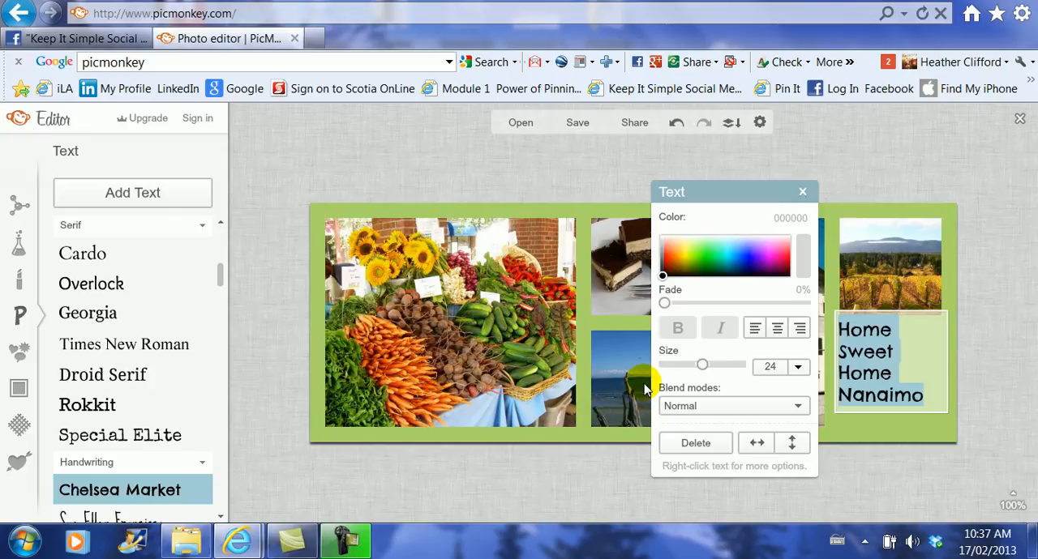
pyautogui.click(777, 329)
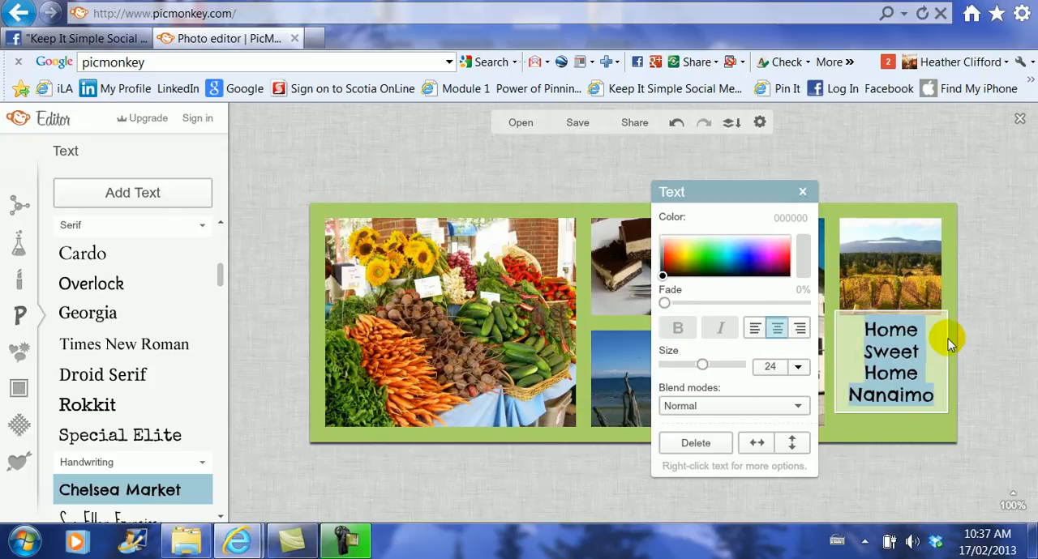
pyautogui.click(928, 351)
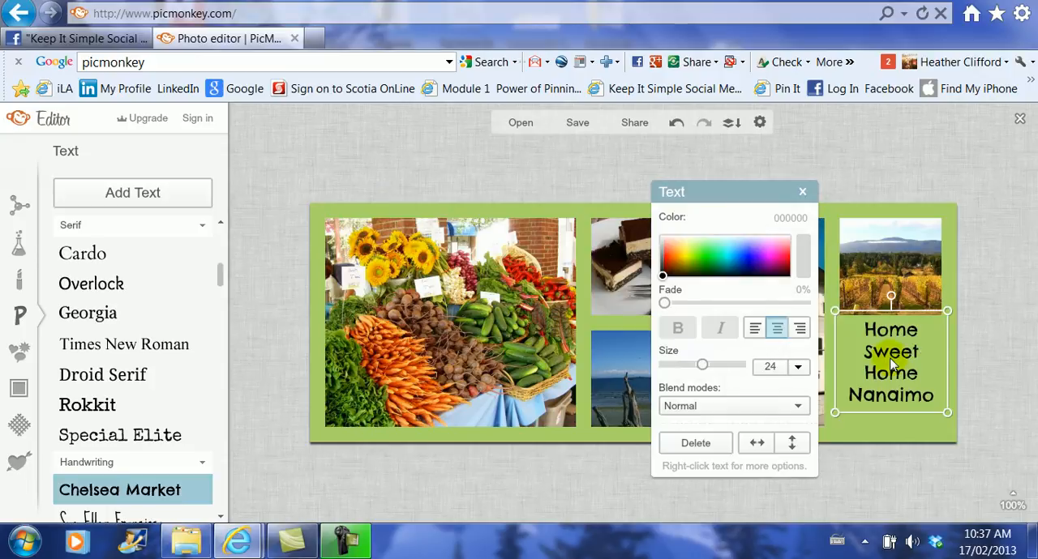
pyautogui.moveTo(889, 365)
pyautogui.mouseDown()
pyautogui.moveTo(892, 381)
pyautogui.moveTo(886, 372)
pyautogui.mouseUp()
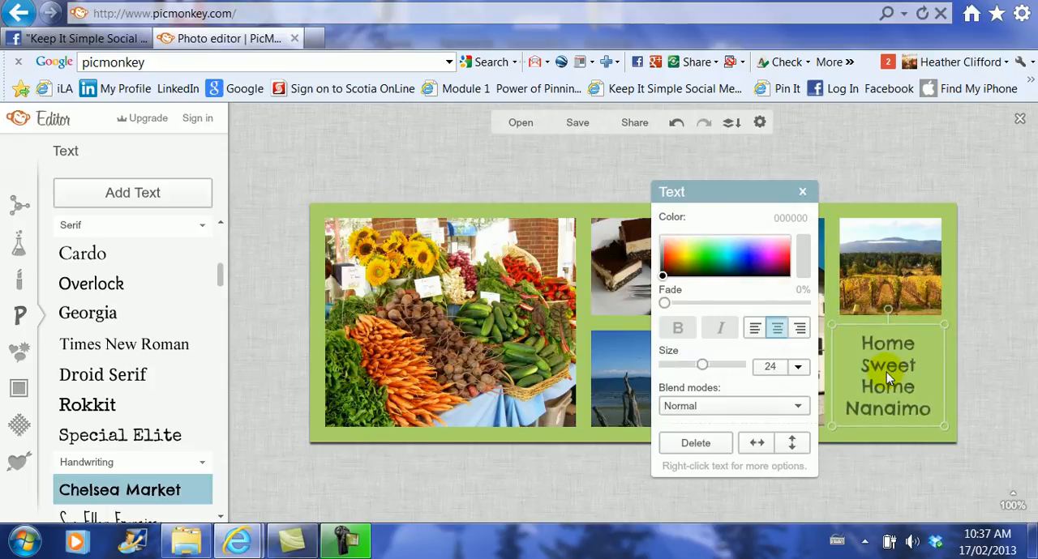
pyautogui.click(967, 344)
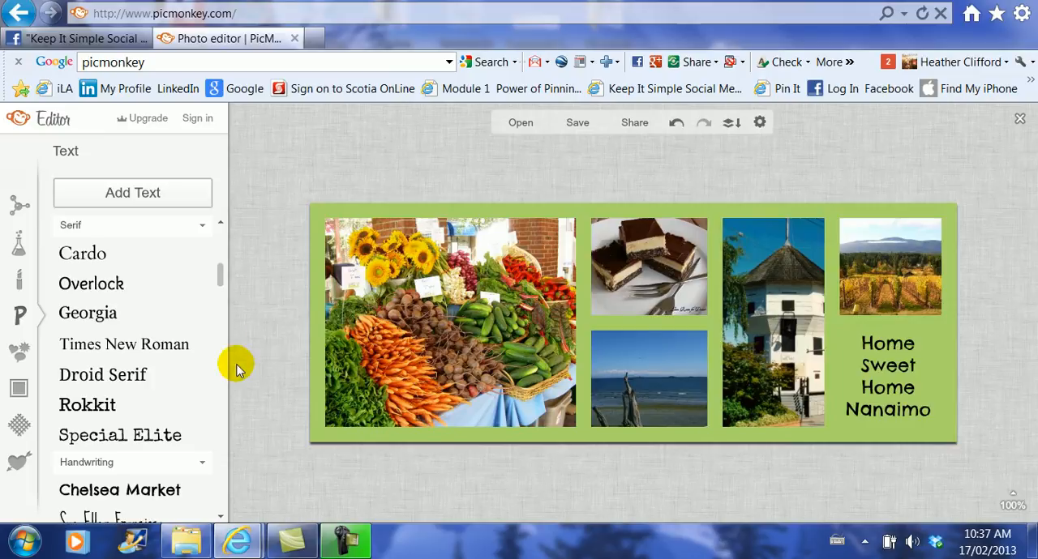
# Step: Place a heart overlay from the Hearts collection onto the collage and nudge it into place
pyautogui.click(19, 352)
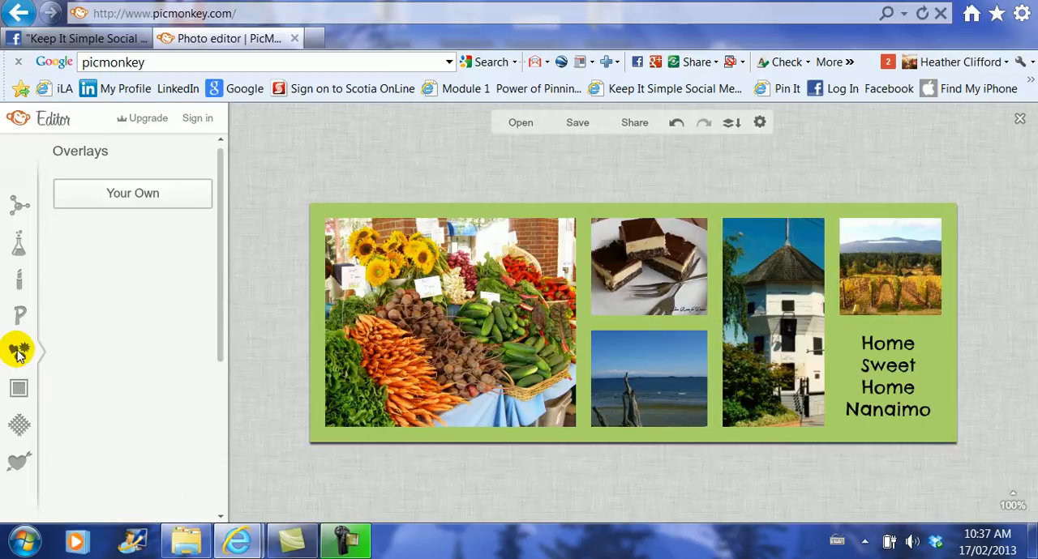
pyautogui.click(119, 312)
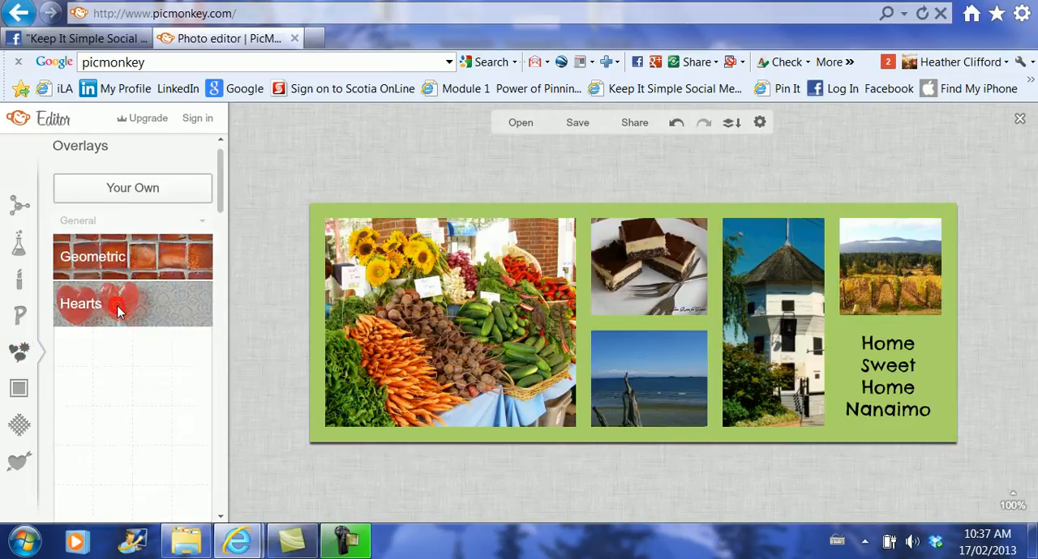
pyautogui.moveTo(146, 347)
pyautogui.mouseDown()
pyautogui.moveTo(698, 305)
pyautogui.moveTo(699, 315)
pyautogui.moveTo(724, 317)
pyautogui.mouseUp()
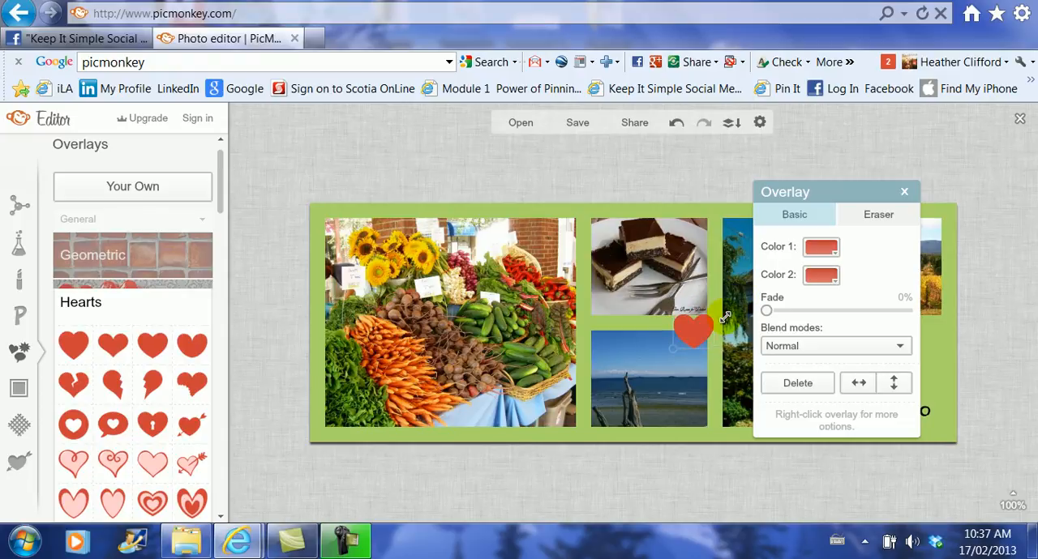
pyautogui.moveTo(687, 331); pyautogui.dragTo(692, 330)
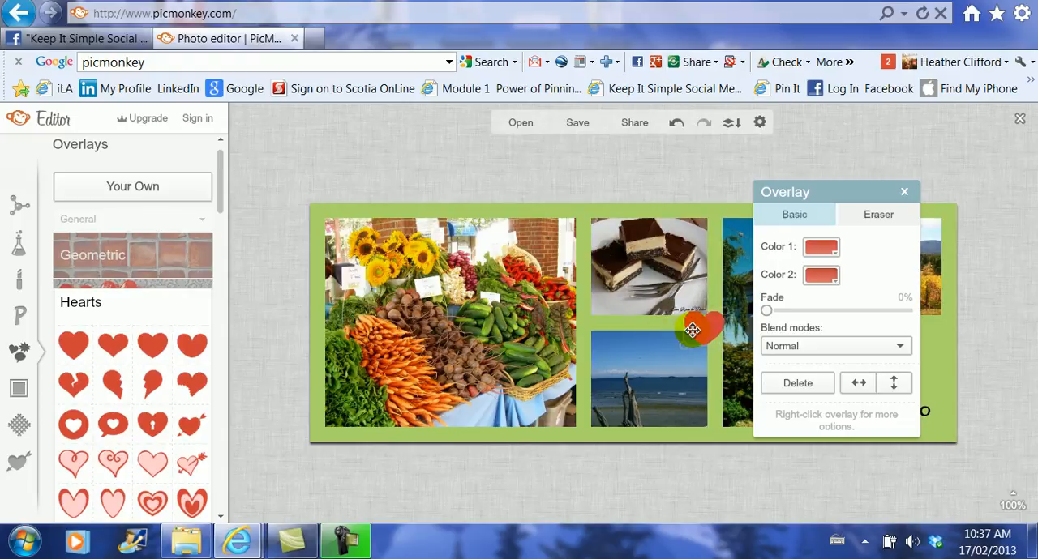
# Step: Select the trial heart overlay and delete it, leaving the collage unchanged
pyautogui.click(692, 330)
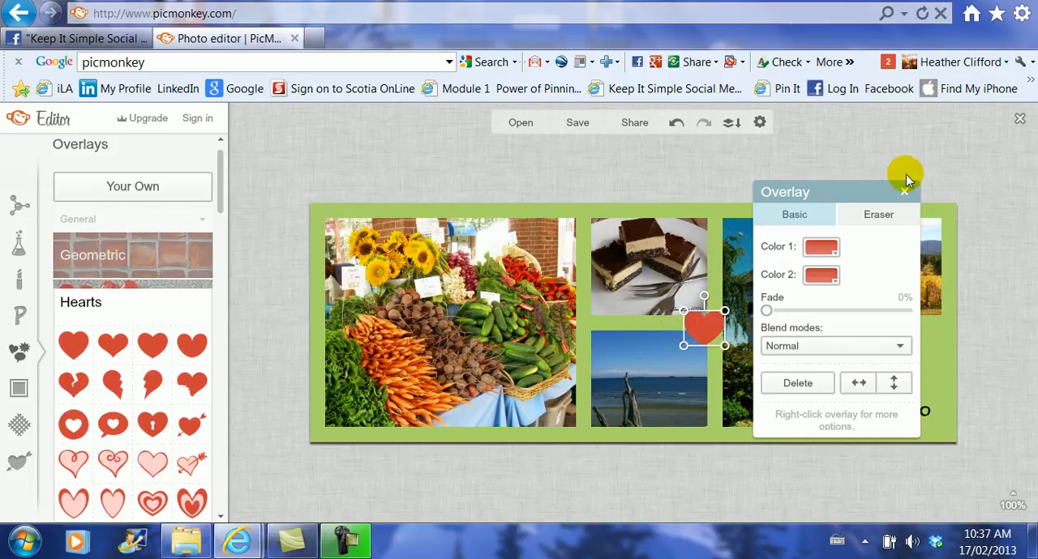
pyautogui.click(905, 192)
pyautogui.click(693, 326)
pyautogui.press('Delete')
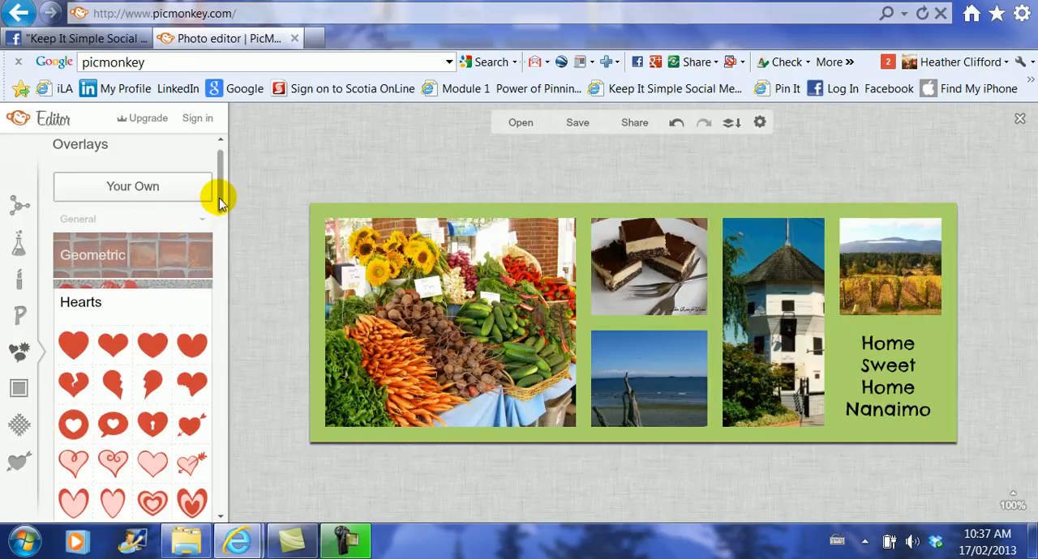
pyautogui.moveTo(219, 197)
pyautogui.mouseDown()
pyautogui.moveTo(223, 275)
pyautogui.moveTo(158, 296)
pyautogui.mouseUp()
# Step: Dismiss the Royale upgrade notice for a premium bubble and place a basic white speech bubble near the cake photo
pyautogui.click(157, 296)
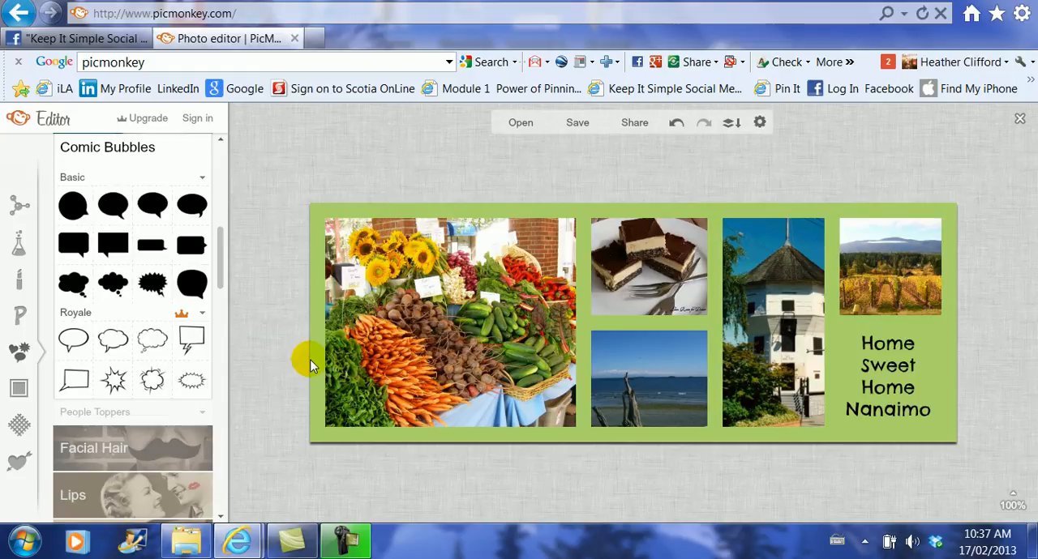
pyautogui.moveTo(73, 340); pyautogui.dragTo(557, 247)
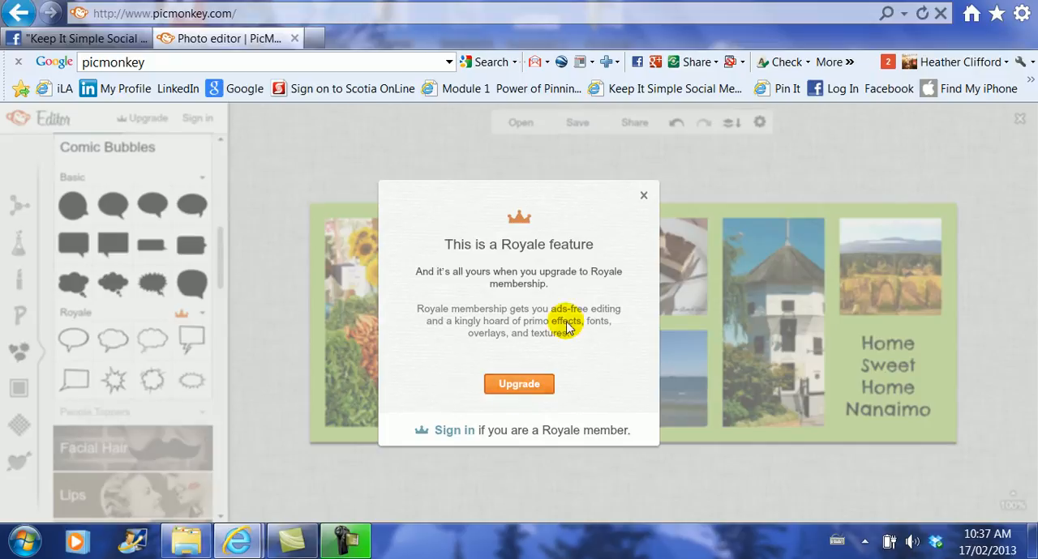
pyautogui.click(642, 196)
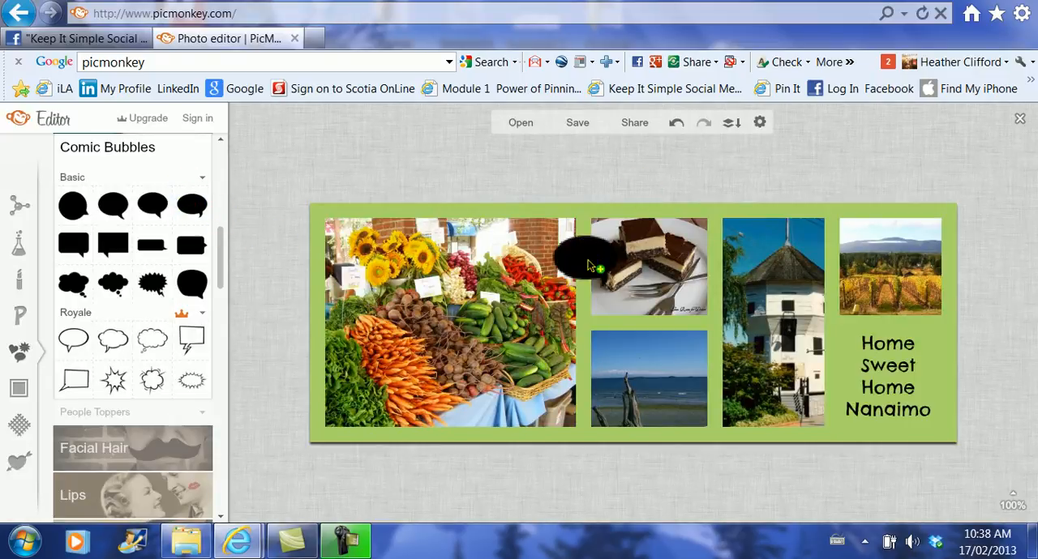
pyautogui.moveTo(197, 212); pyautogui.dragTo(592, 259)
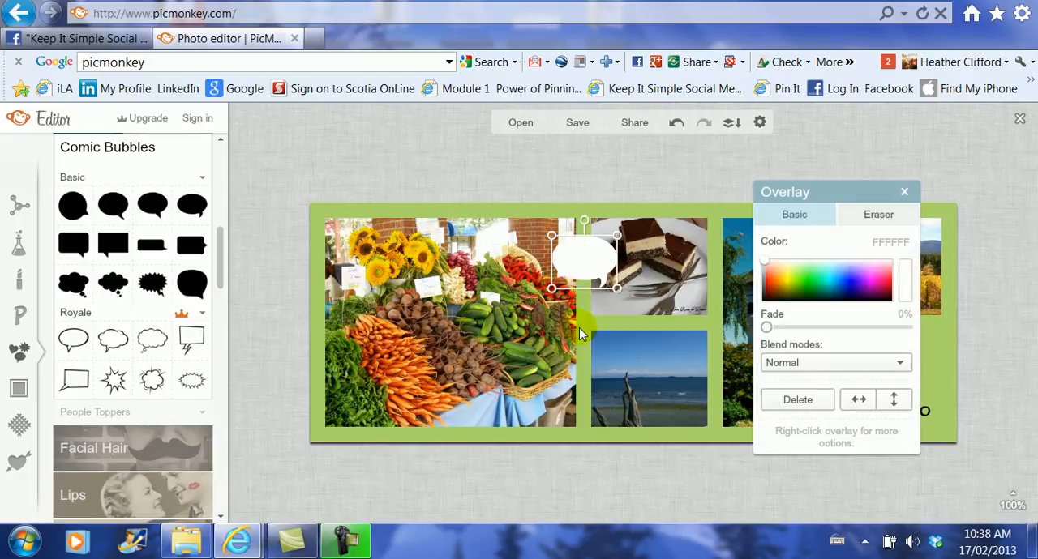
# Step: Add a text box and move it onto the speech bubble for a 'Nanaimo Bar' caption
pyautogui.click(21, 314)
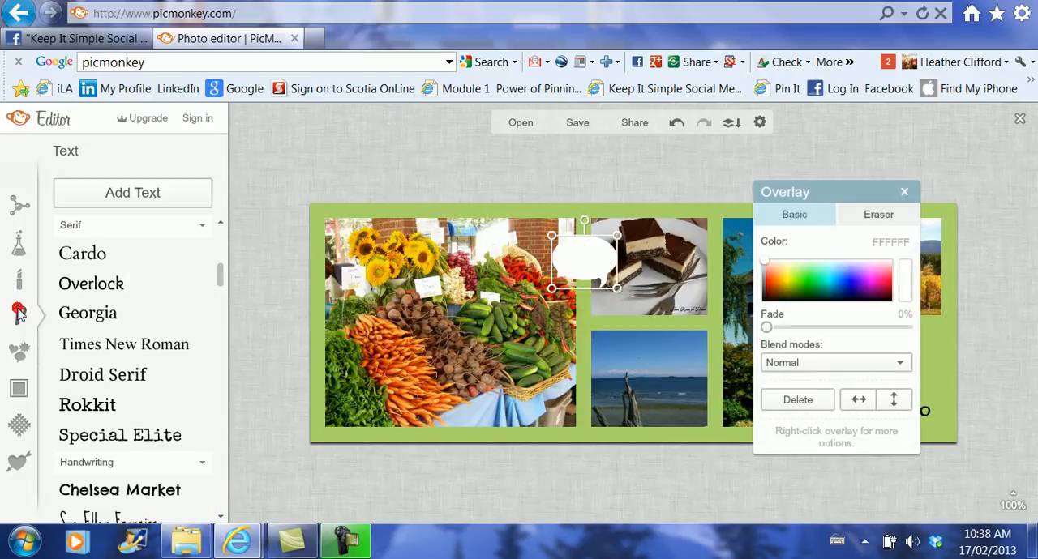
pyautogui.click(111, 191)
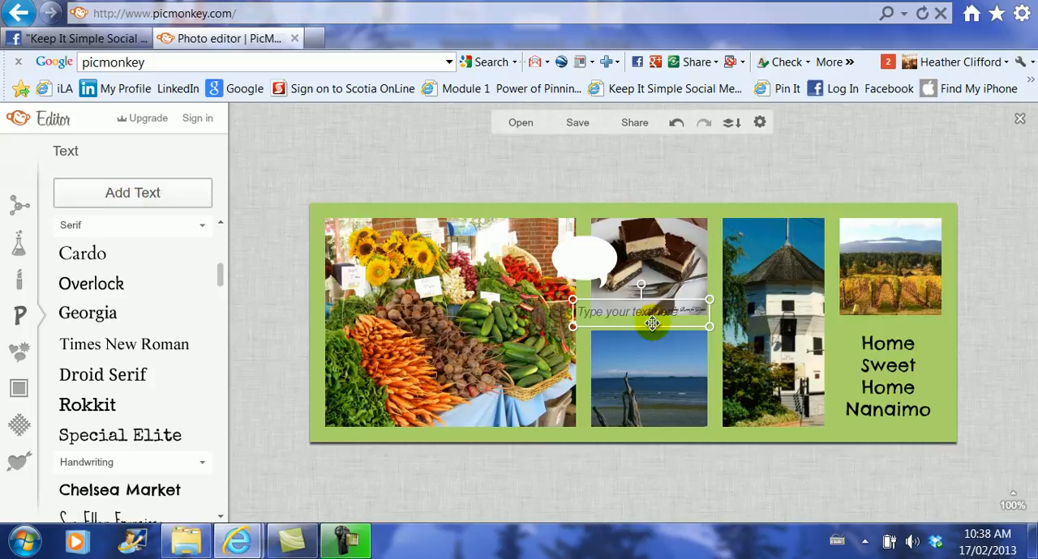
pyautogui.moveTo(653, 312)
pyautogui.mouseDown()
pyautogui.moveTo(606, 251)
pyautogui.moveTo(540, 257)
pyautogui.mouseUp()
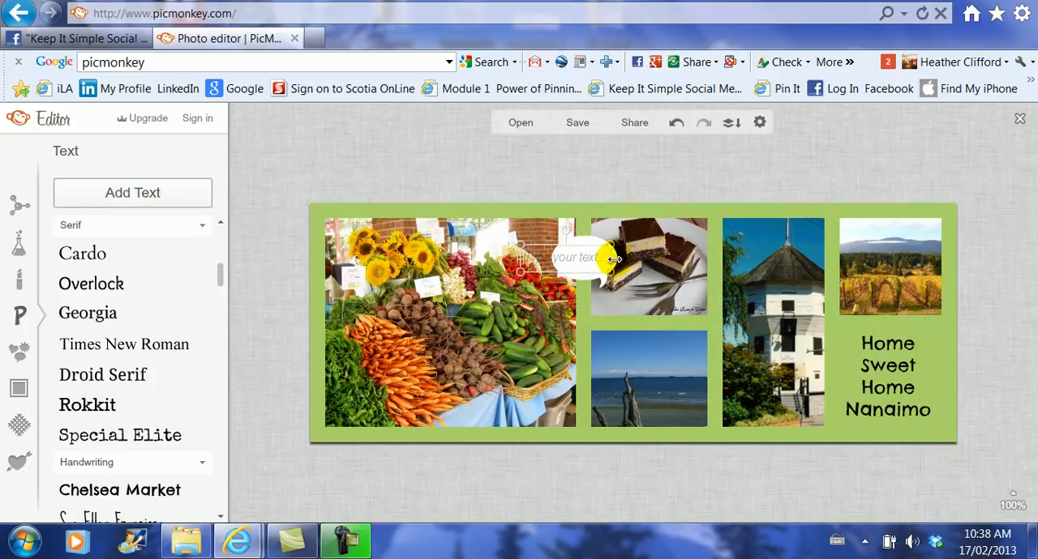
pyautogui.click(567, 257)
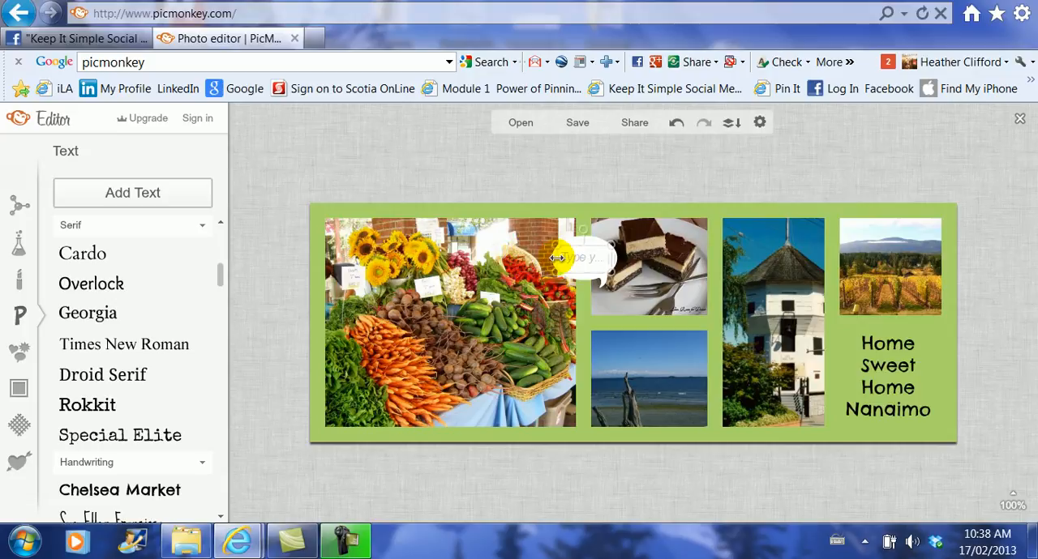
pyautogui.click(569, 259)
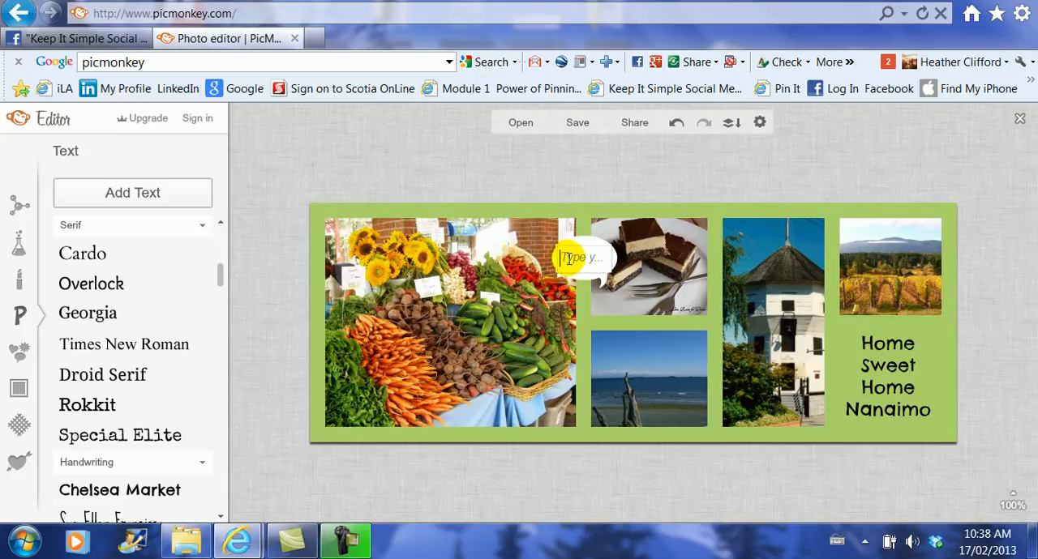
pyautogui.write('Nanaimo')
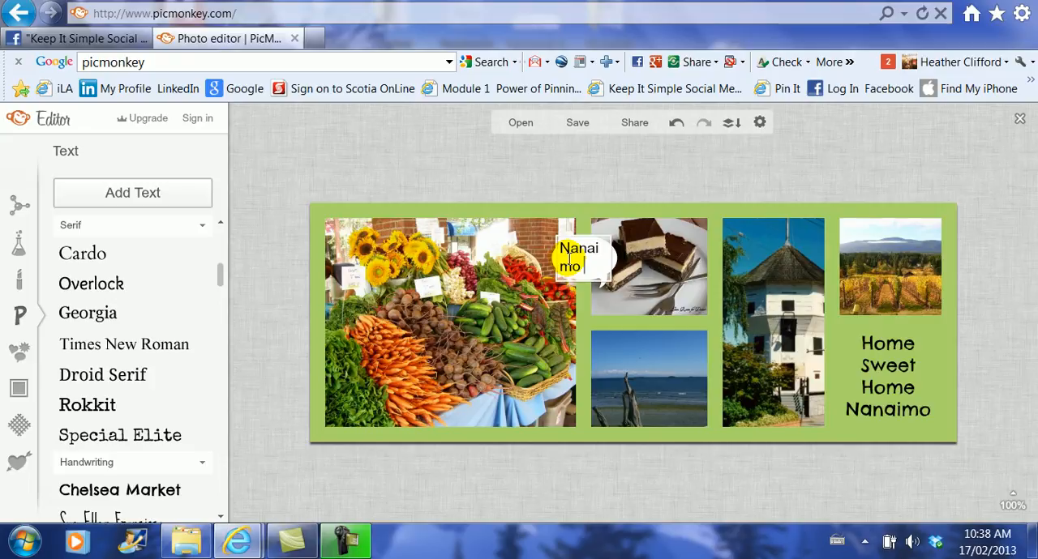
pyautogui.write(' Bar')
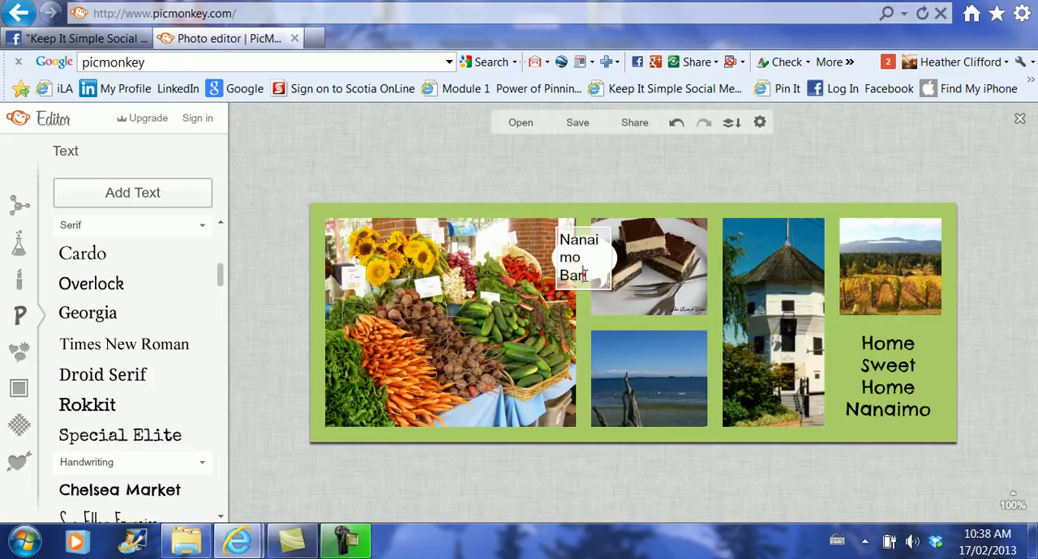
# Step: Erase the Nanaimo Bar text and delete the speech bubble from the collage
pyautogui.moveTo(583, 274); pyautogui.dragTo(562, 236)
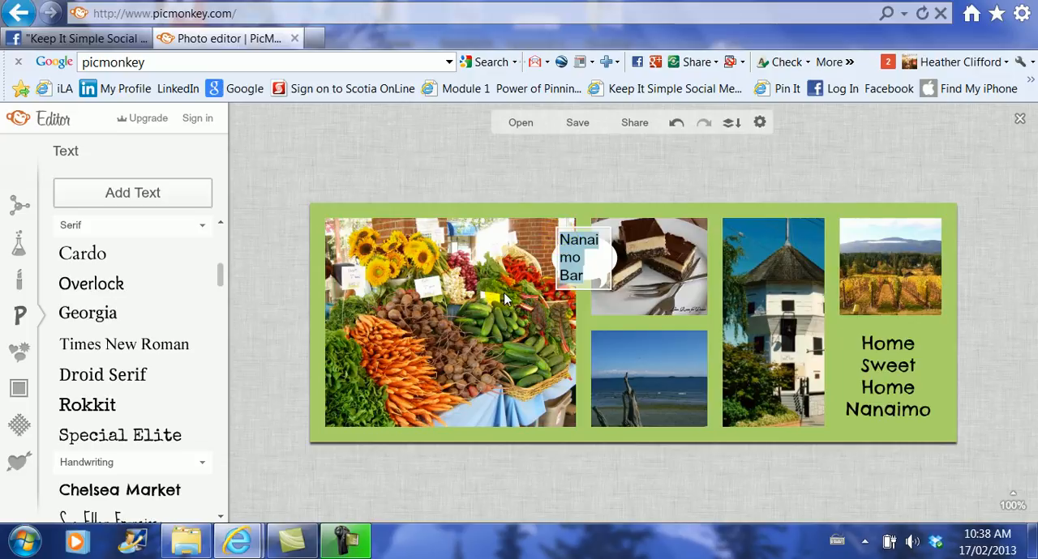
pyautogui.press('BackSpace')
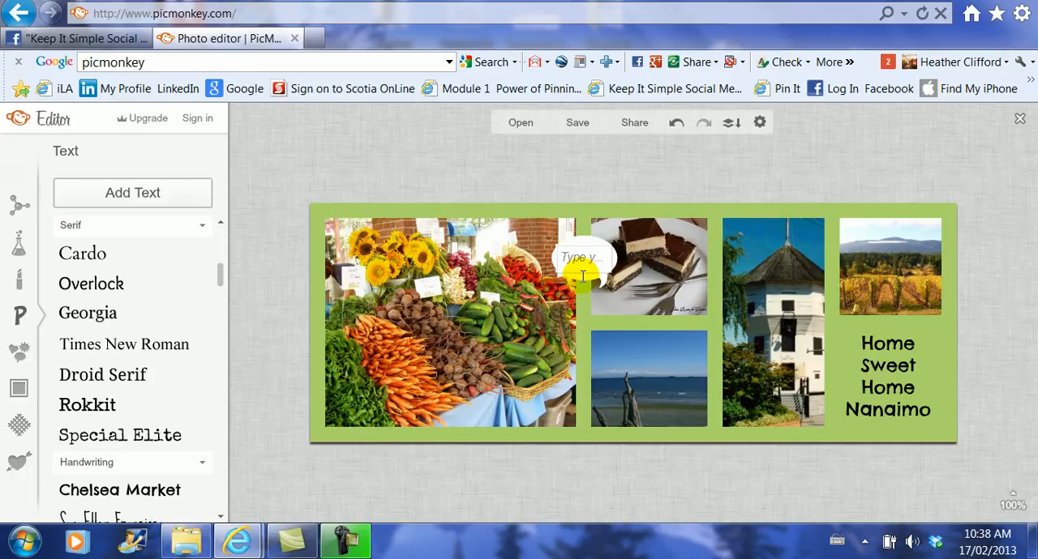
pyautogui.click(585, 243)
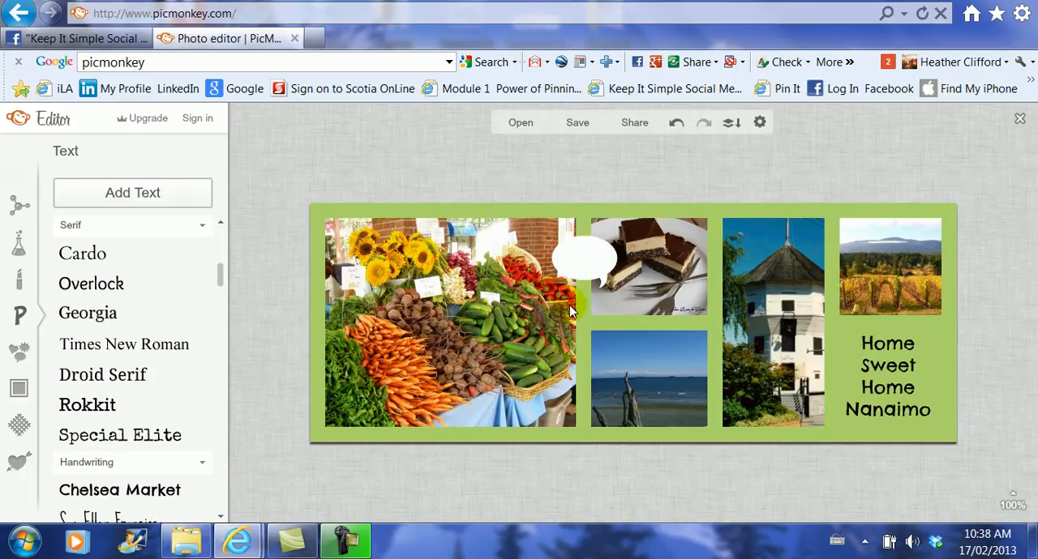
pyautogui.click(585, 250)
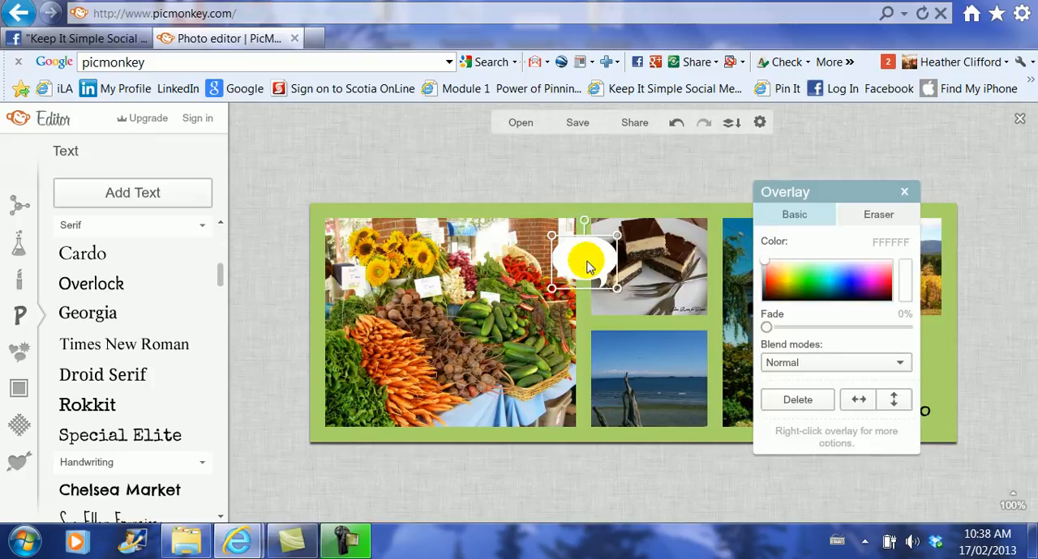
pyautogui.press('Delete')
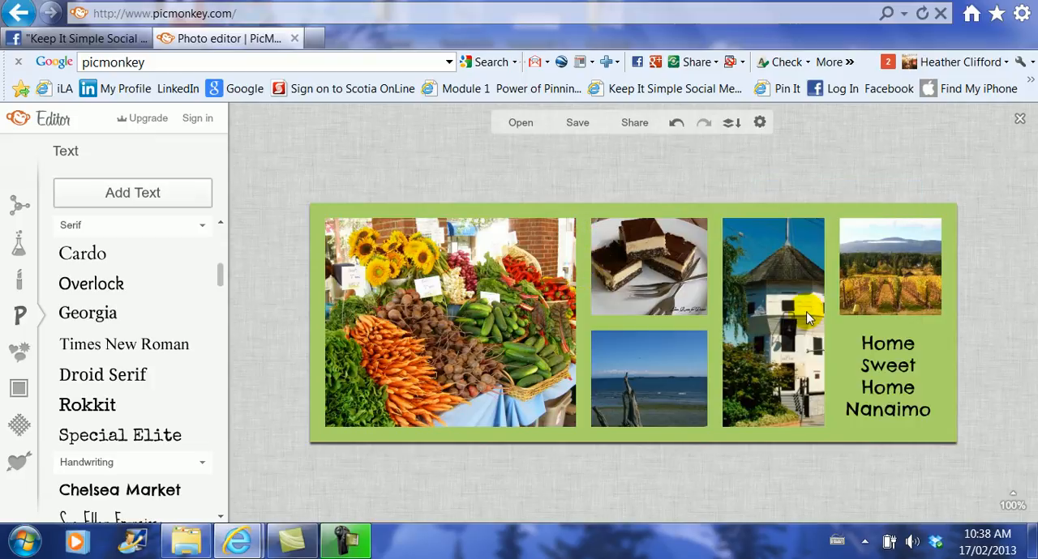